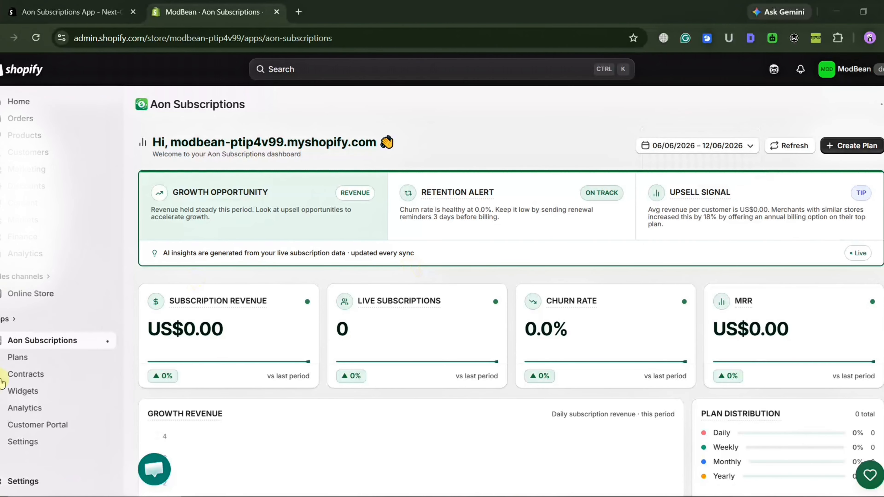
# Step: Review the subscription app's Plans, Contracts, Widgets, Analytics, Customer Portal and Settings pages
pyautogui.click(24, 359)
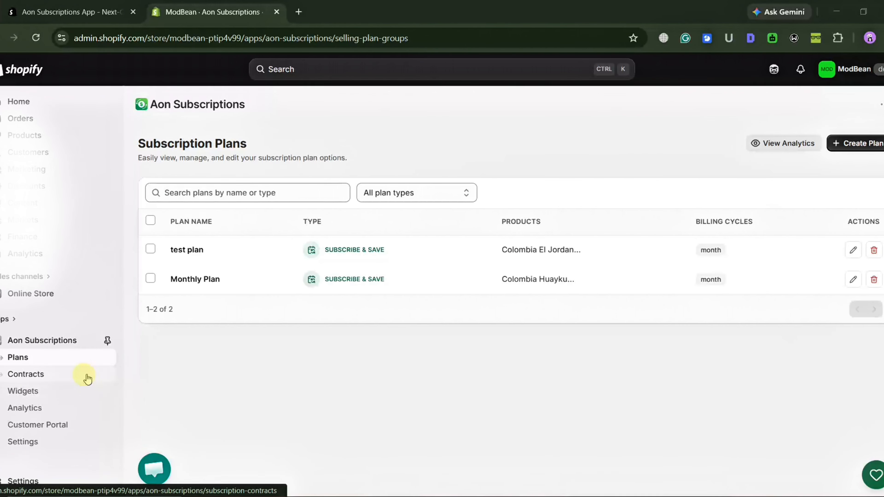
pyautogui.click(87, 379)
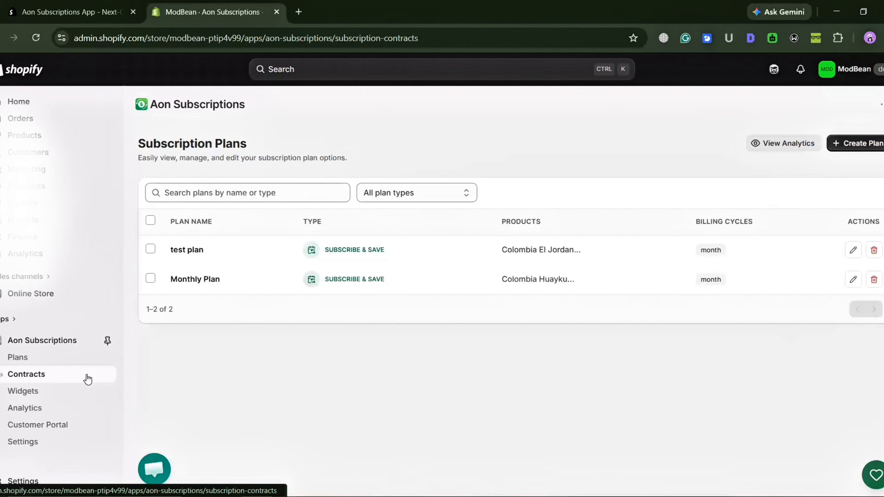
pyautogui.click(83, 395)
pyautogui.click(82, 394)
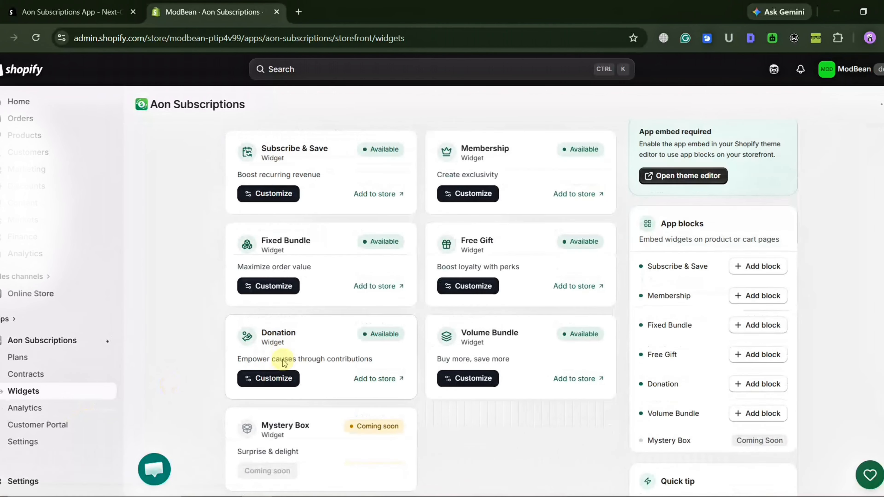
pyautogui.scroll(-1, 283, 360)
pyautogui.scroll(3, 181, 367)
pyautogui.click(89, 406)
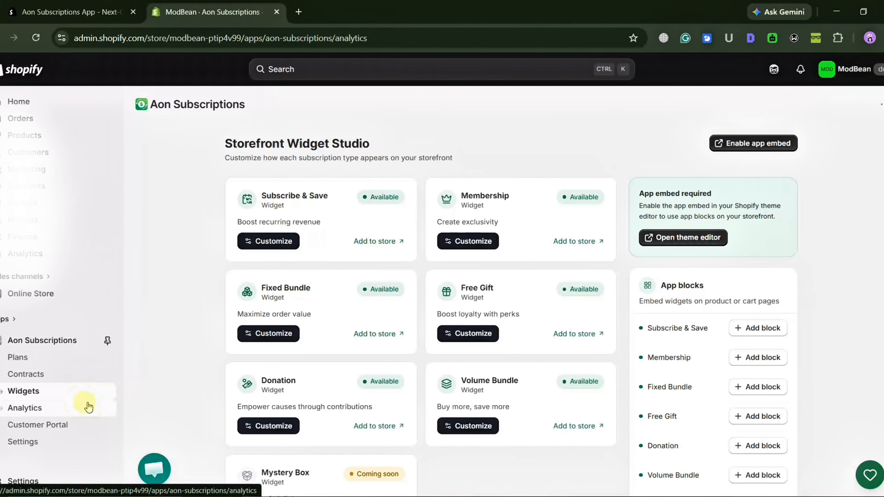
pyautogui.click(62, 425)
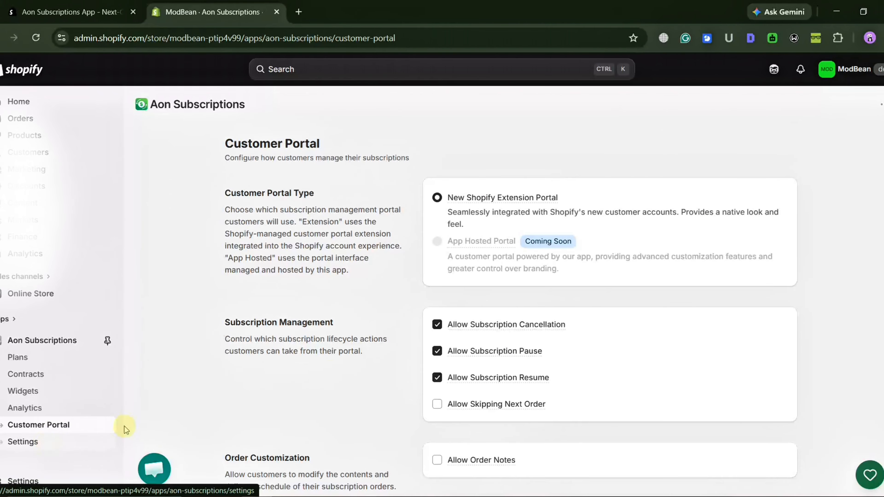
pyautogui.scroll(-10, 339, 369)
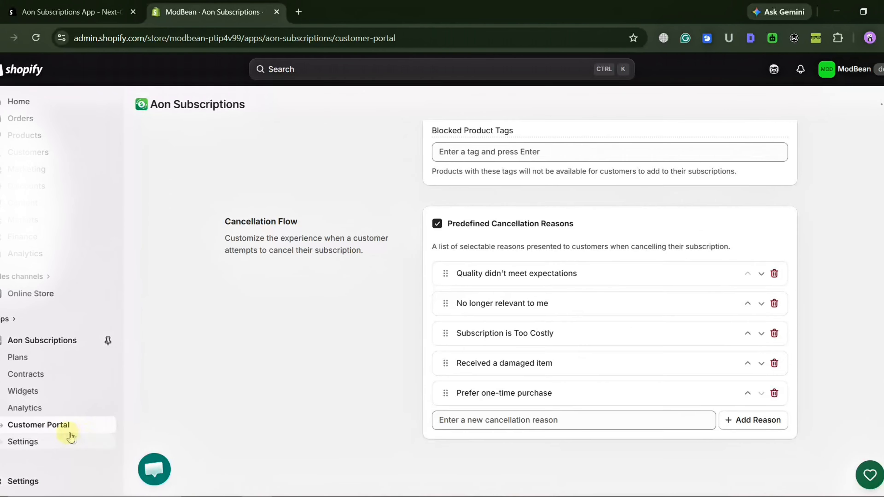
pyautogui.click(67, 441)
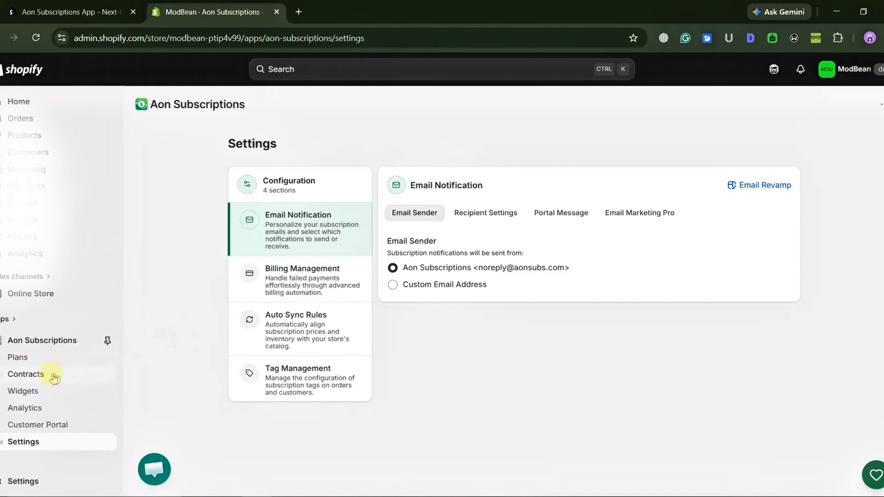
# Step: Create a new Subscribe & Save plan from the subscription plans list and name it "test plan"
pyautogui.click(45, 359)
pyautogui.click(849, 143)
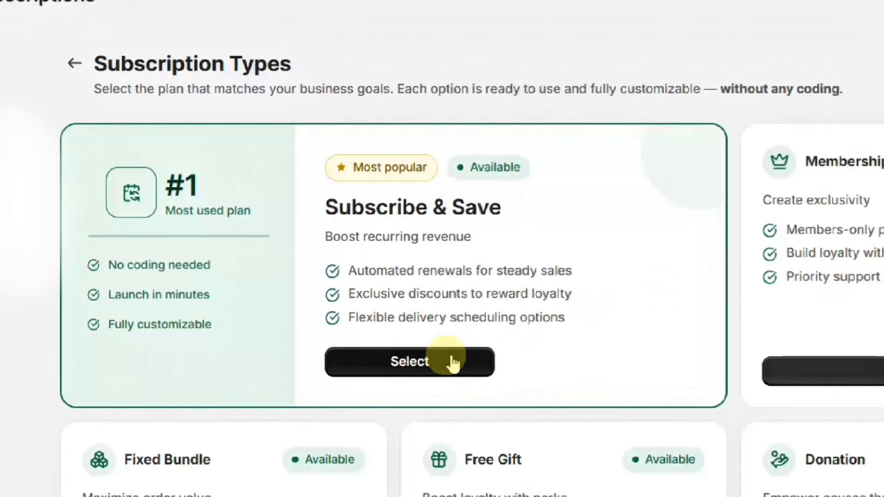
pyautogui.click(449, 316)
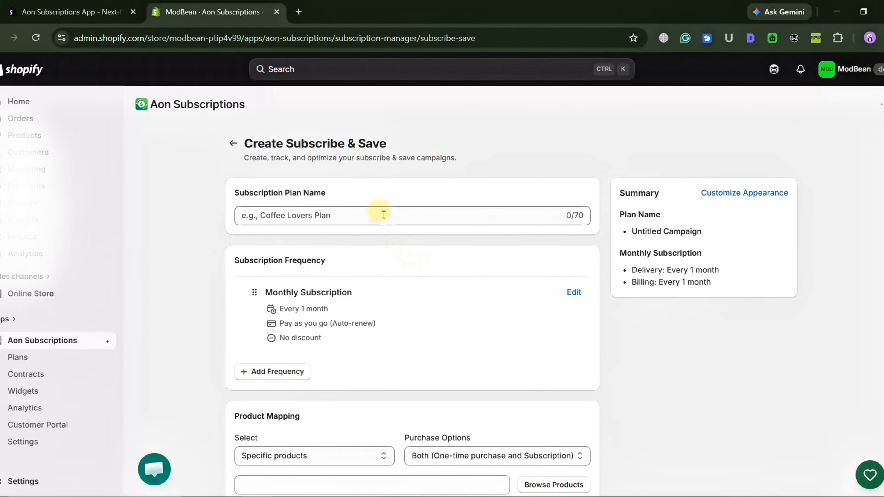
pyautogui.click(383, 215)
pyautogui.write('test plan')
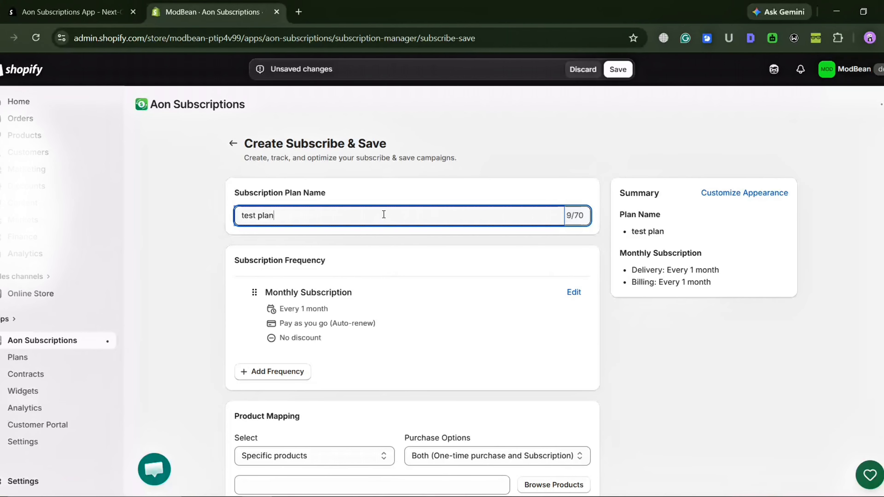
# Step: Edit the Monthly Subscription frequency and rename it "test plan"
pyautogui.click(573, 292)
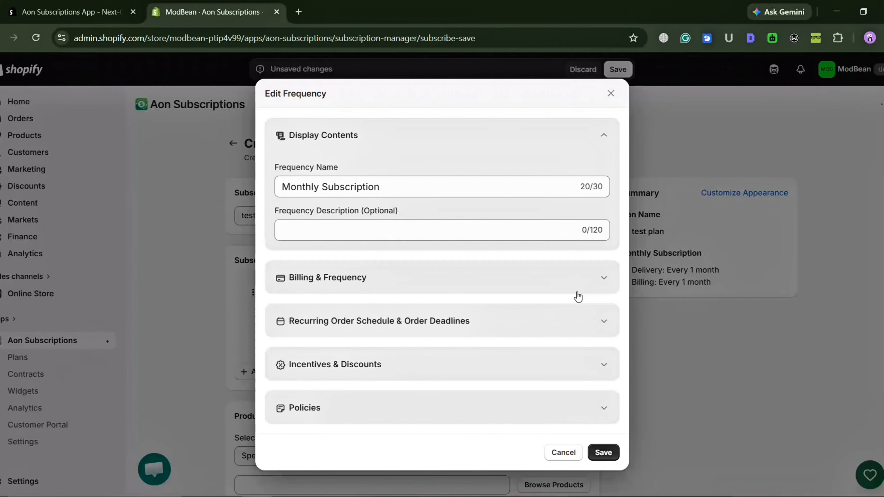
pyautogui.tripleClick(448, 185)
pyautogui.write('test plan')
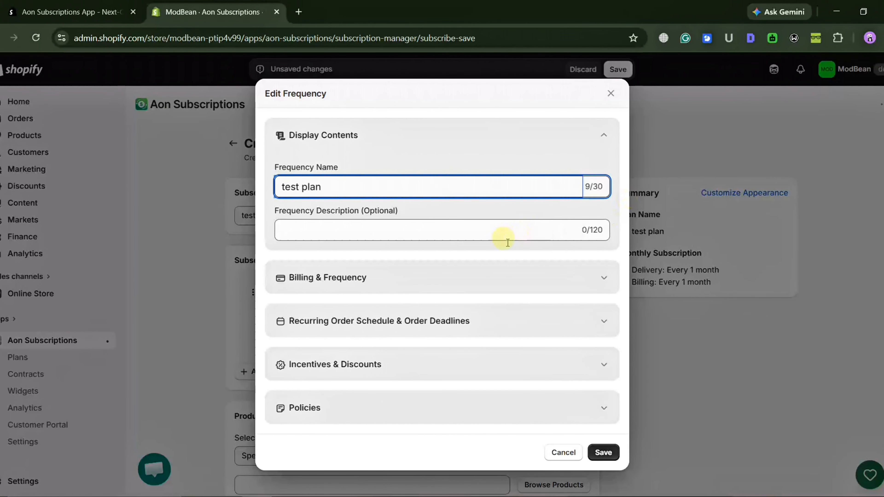
# Step: Set the frequency's billing method to Pay as you go (Auto-renew) and its order frequency to every 1 month
pyautogui.click(451, 271)
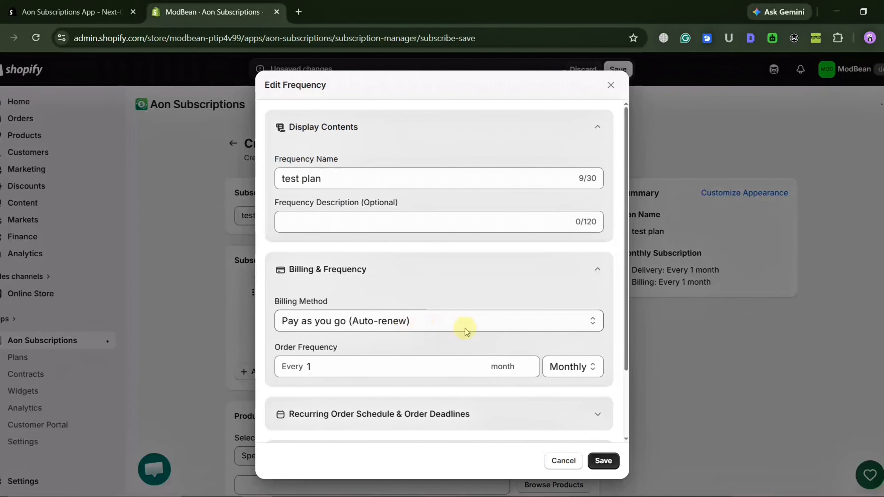
pyautogui.click(516, 323)
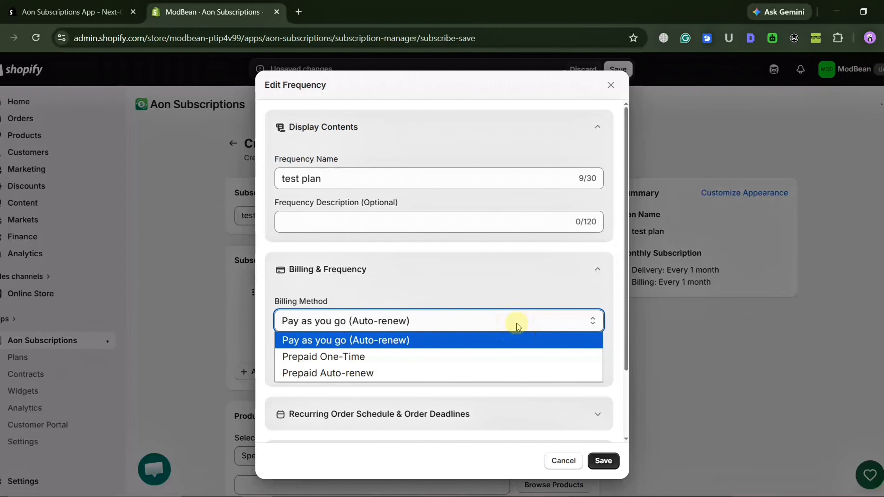
pyautogui.click(472, 339)
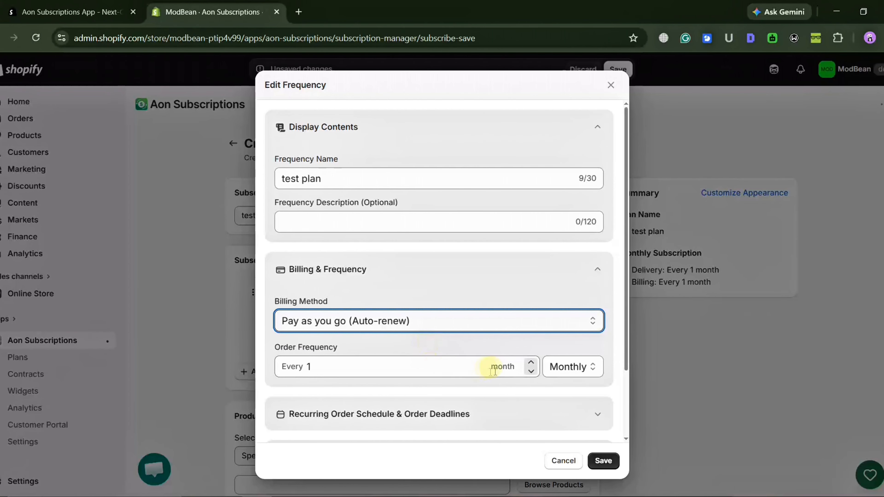
pyautogui.click(533, 372)
pyautogui.click(532, 364)
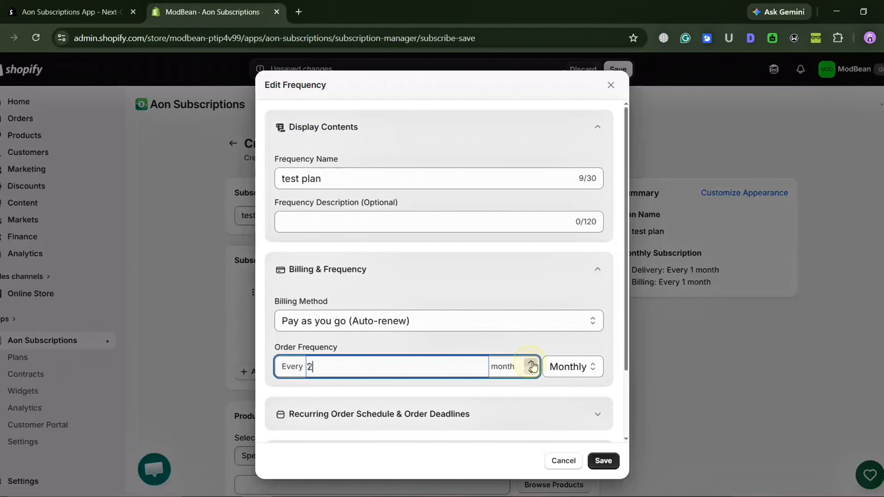
pyautogui.click(531, 362)
pyautogui.click(532, 370)
pyautogui.click(532, 370)
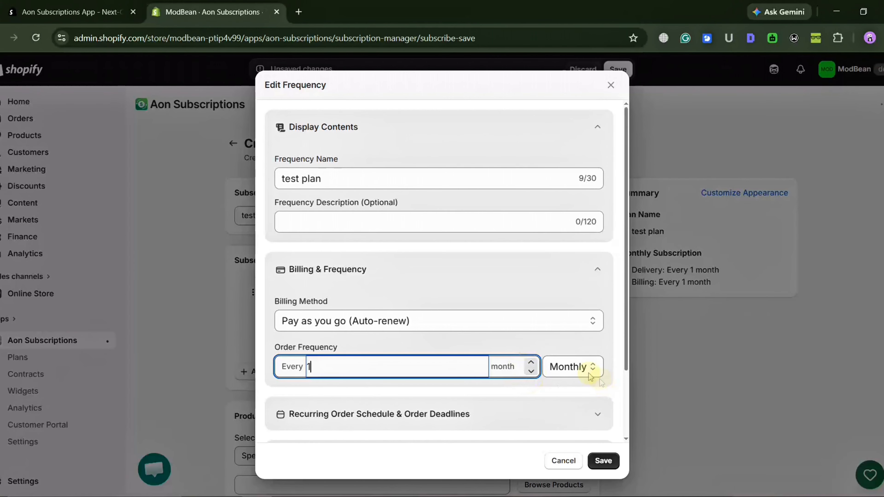
pyautogui.click(569, 366)
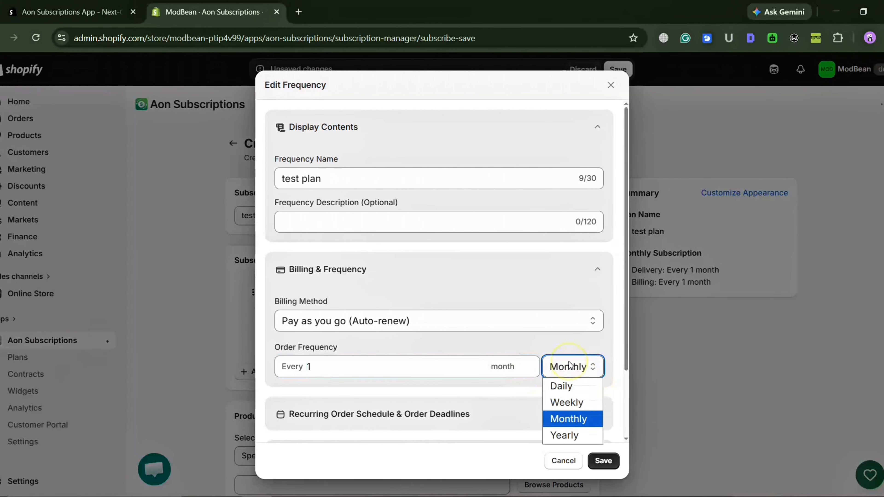
pyautogui.click(572, 419)
# Step: Set the recurring day of month in the order schedule to Same day as initial order
pyautogui.scroll(-3, 480, 369)
pyautogui.click(530, 329)
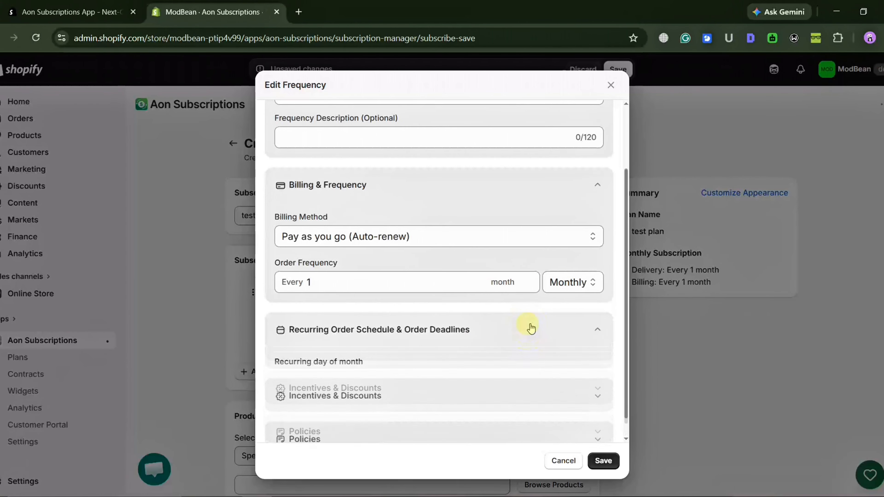
pyautogui.click(516, 385)
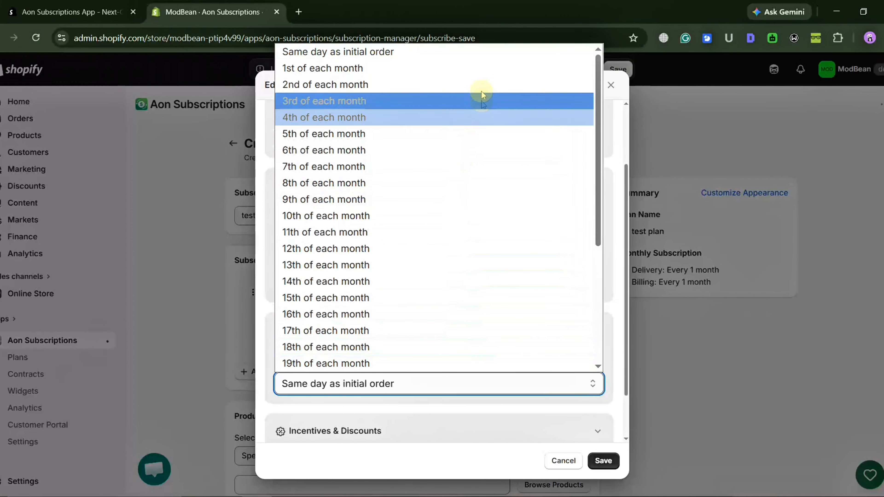
pyautogui.click(483, 52)
# Step: Enable the subscription discount and set it to 7 percent off
pyautogui.scroll(-2, 432, 348)
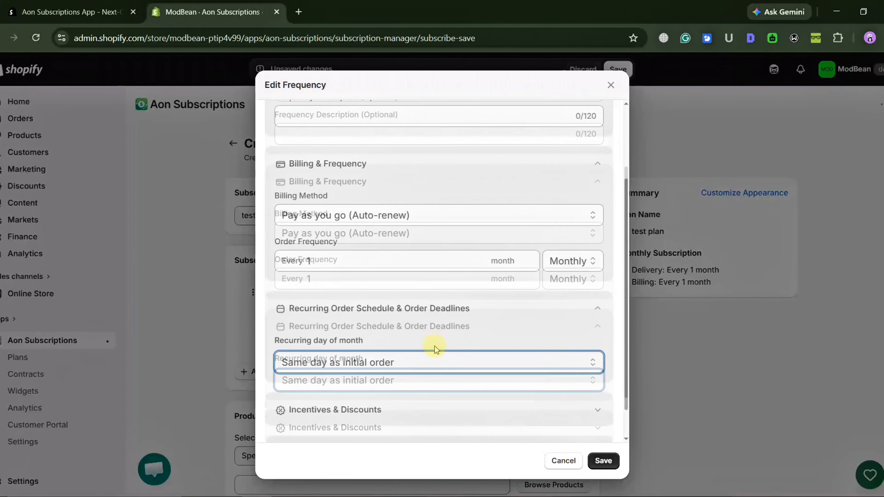
pyautogui.click(450, 373)
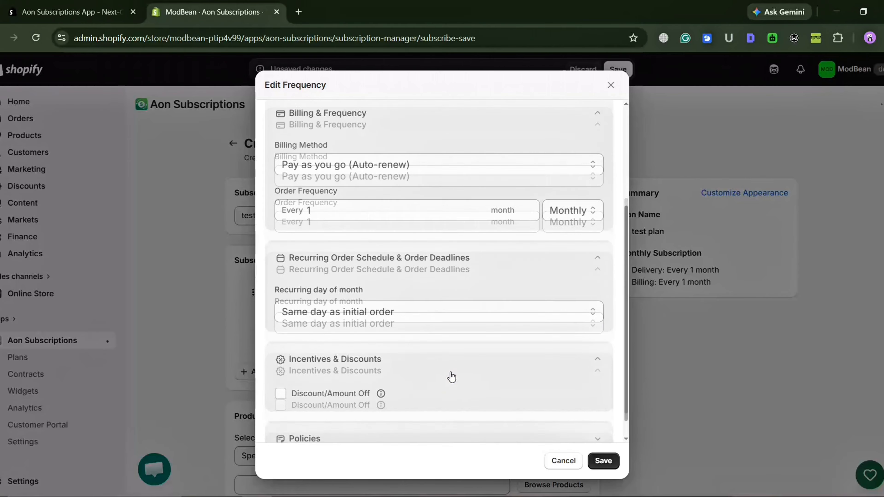
pyautogui.scroll(-1, 450, 376)
pyautogui.click(281, 371)
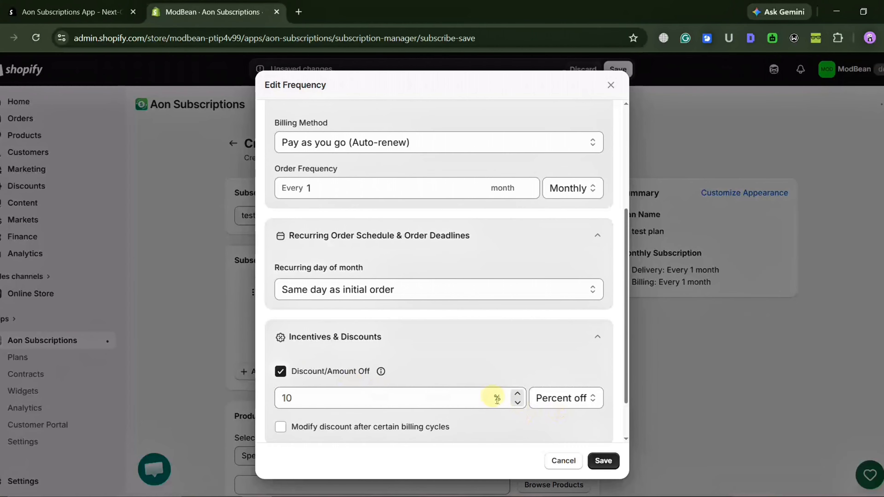
pyautogui.click(517, 401)
pyautogui.press('BackSpace')
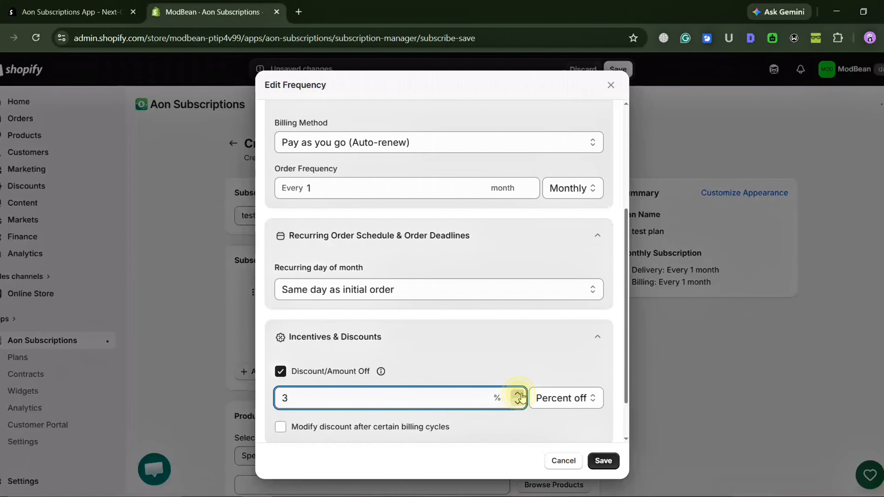
pyautogui.click(591, 404)
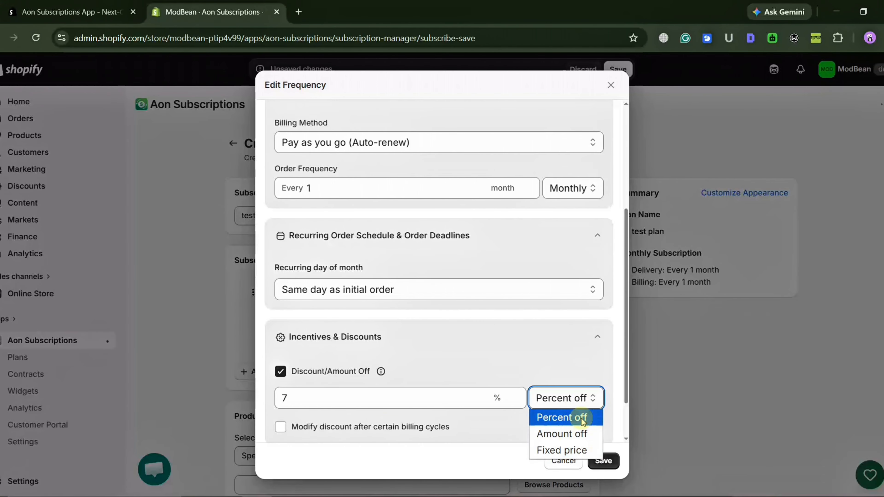
pyautogui.click(578, 417)
# Step: Enable a modified discount after 1 billing cycle and set the new discount to 8 percent off
pyautogui.scroll(-2, 410, 375)
pyautogui.click(280, 370)
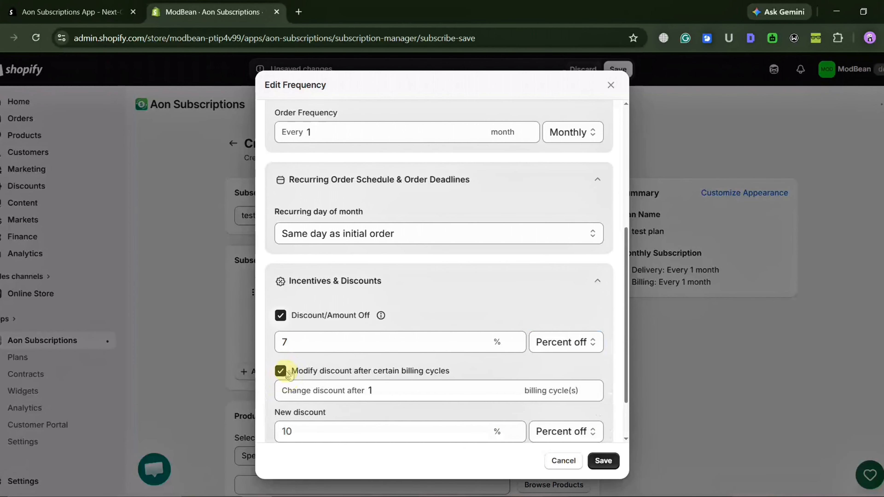
pyautogui.scroll(-2, 289, 365)
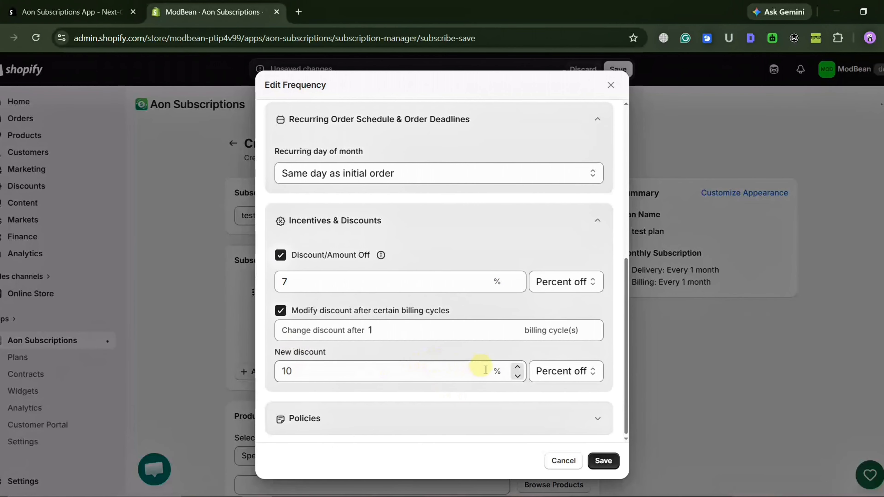
pyautogui.doubleClick(518, 368)
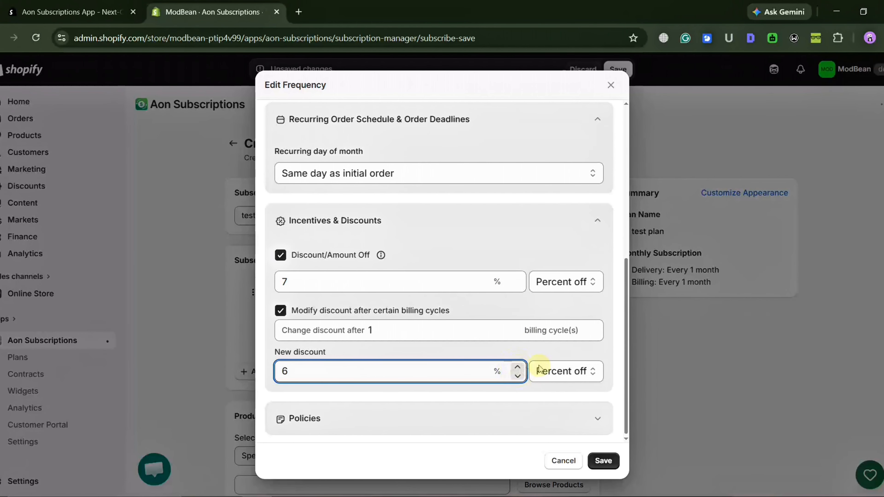
pyautogui.click(584, 380)
pyautogui.click(570, 390)
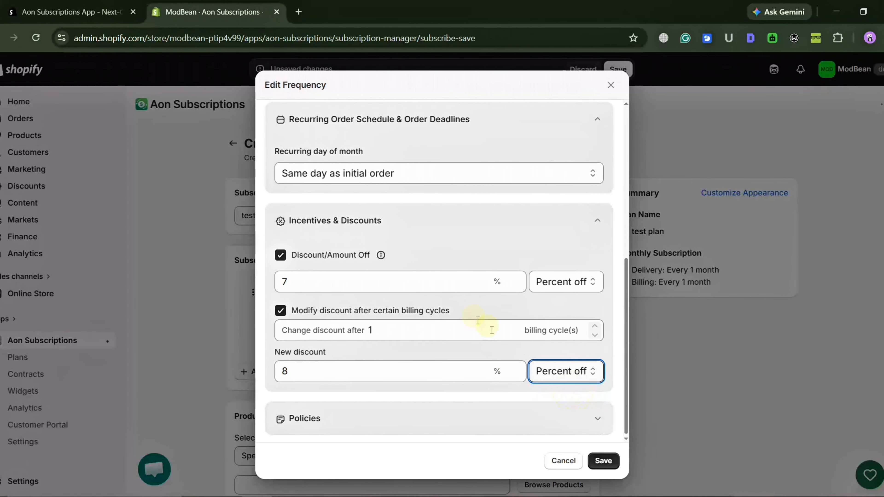
pyautogui.click(474, 333)
pyautogui.click(596, 327)
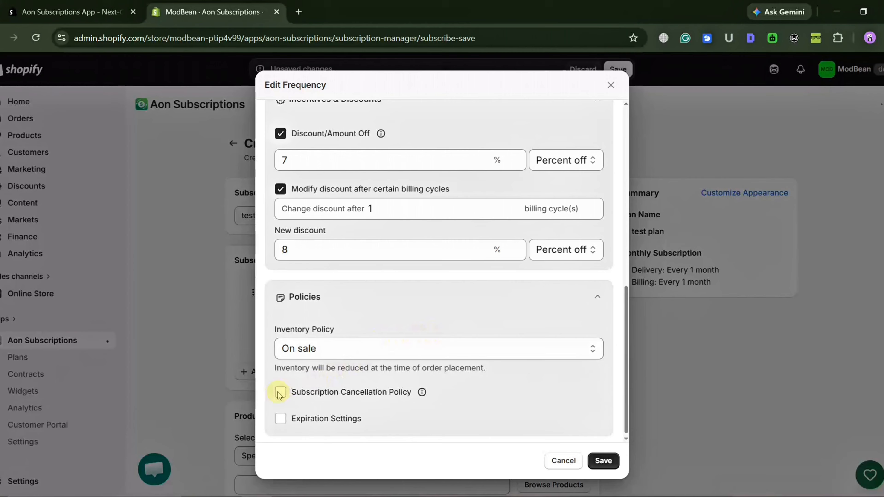
# Step: Enable the cancellation policy with cancellation allowed after the initial order only, and turn on the expiration settings
pyautogui.click(280, 393)
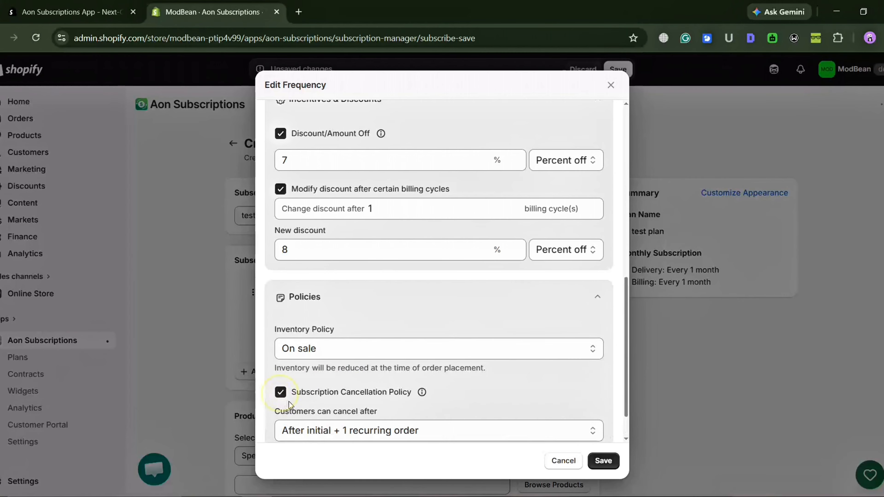
pyautogui.scroll(-2, 344, 404)
pyautogui.click(404, 386)
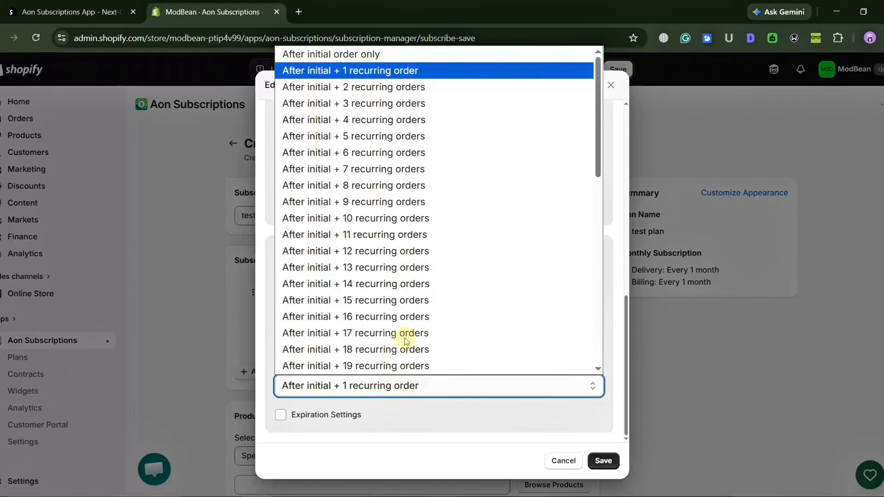
pyautogui.click(423, 56)
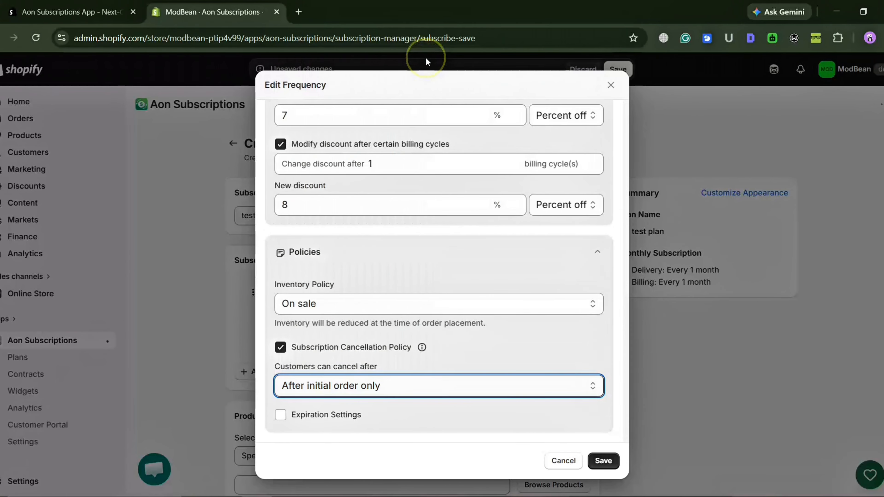
pyautogui.click(285, 419)
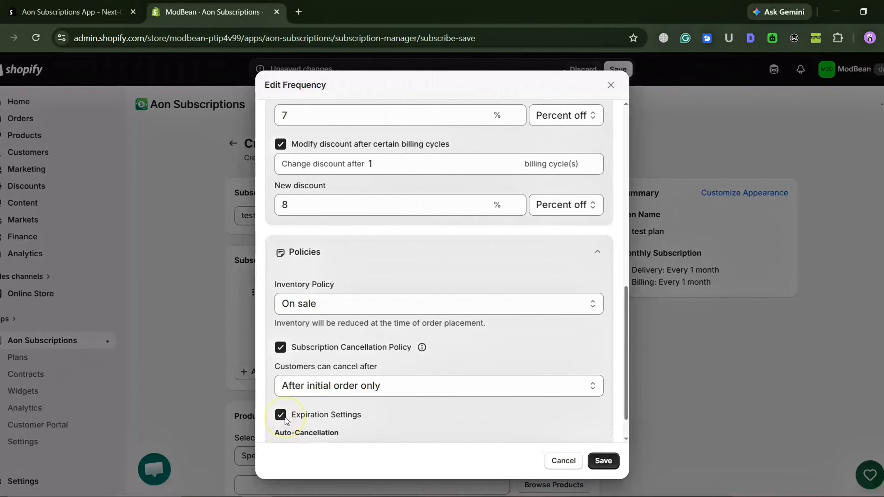
pyautogui.scroll(-1, 351, 410)
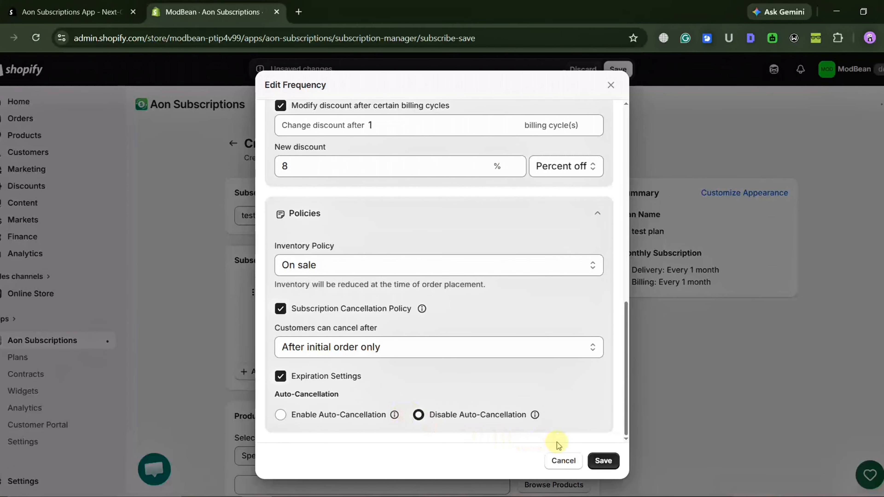
# Step: Save the frequency settings and map the plan to Specific products, offering both one-time purchase and subscription
pyautogui.click(608, 463)
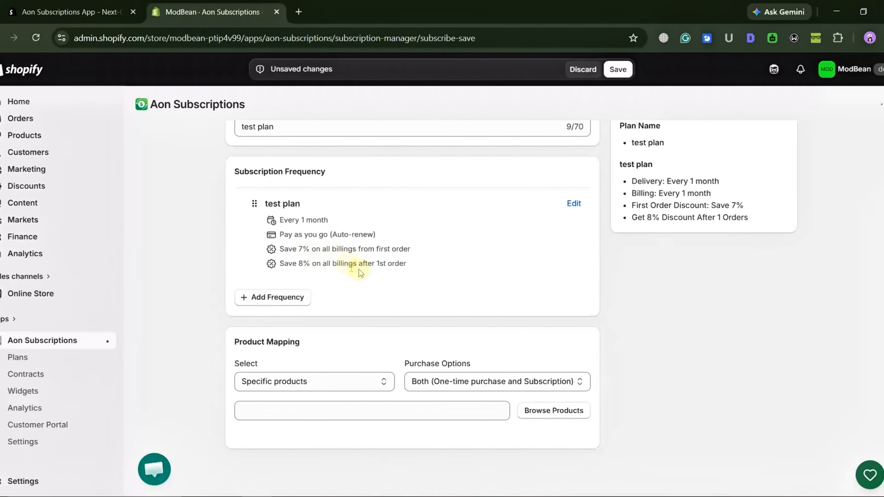
pyautogui.click(355, 381)
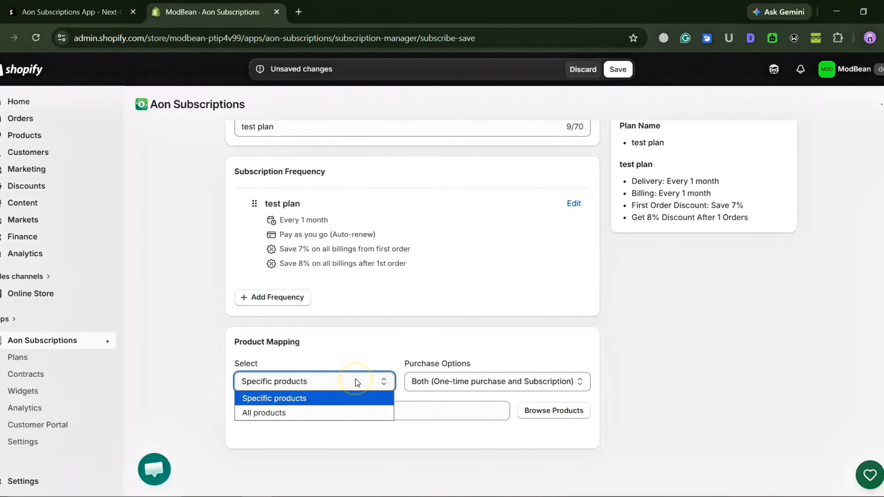
pyautogui.click(350, 401)
pyautogui.click(469, 383)
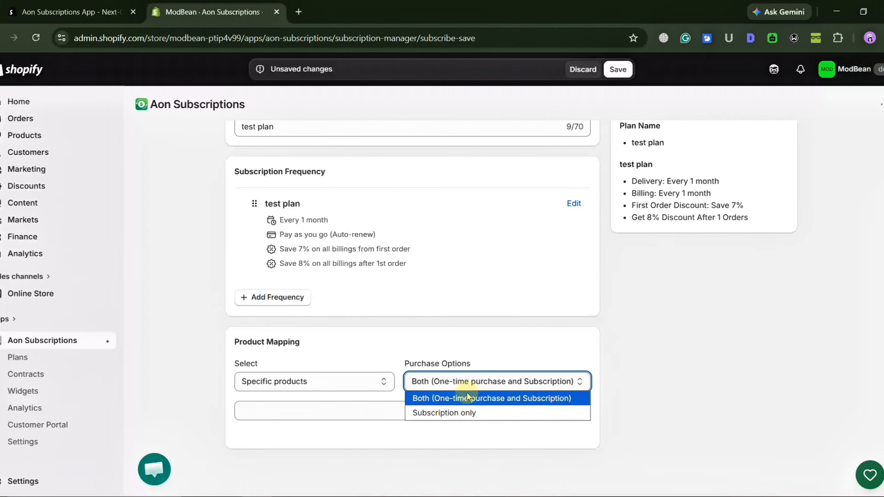
pyautogui.click(464, 400)
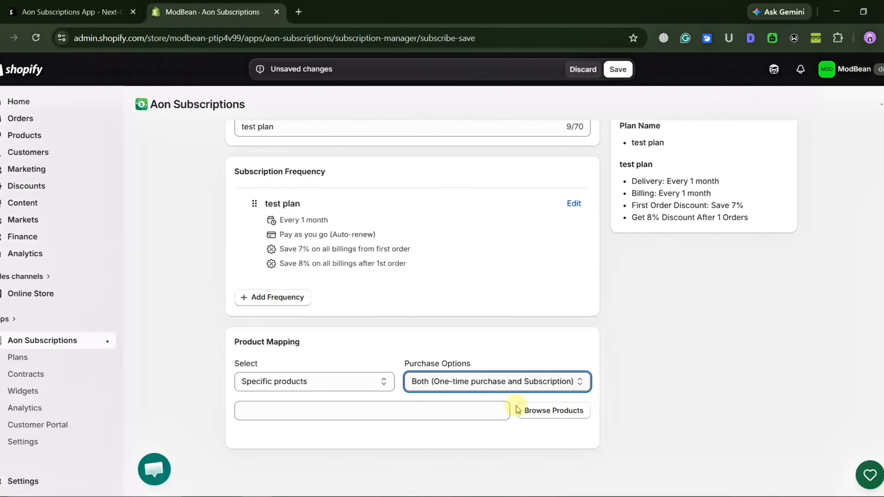
# Step: Search the products for Holiday Merch and add all matching items, from Adventure Bundle to Small World Tiny Tote, to the plan
pyautogui.click(530, 414)
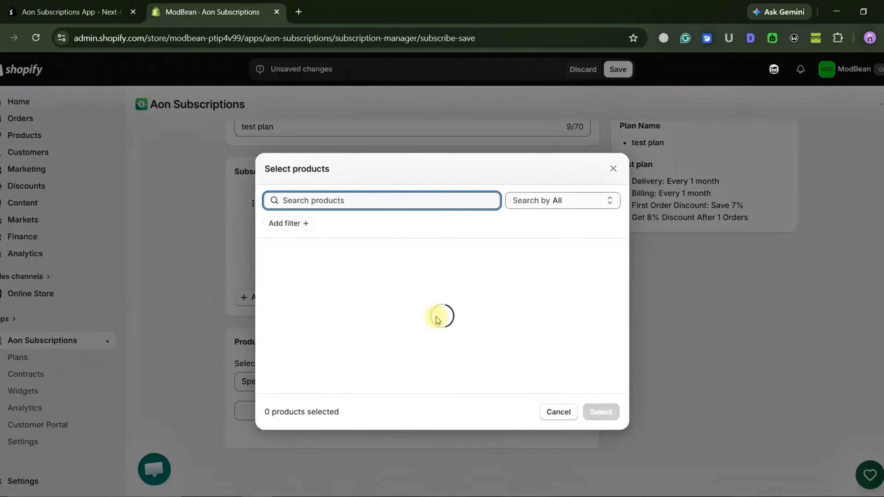
pyautogui.click(400, 206)
pyautogui.write('Holiday Merch')
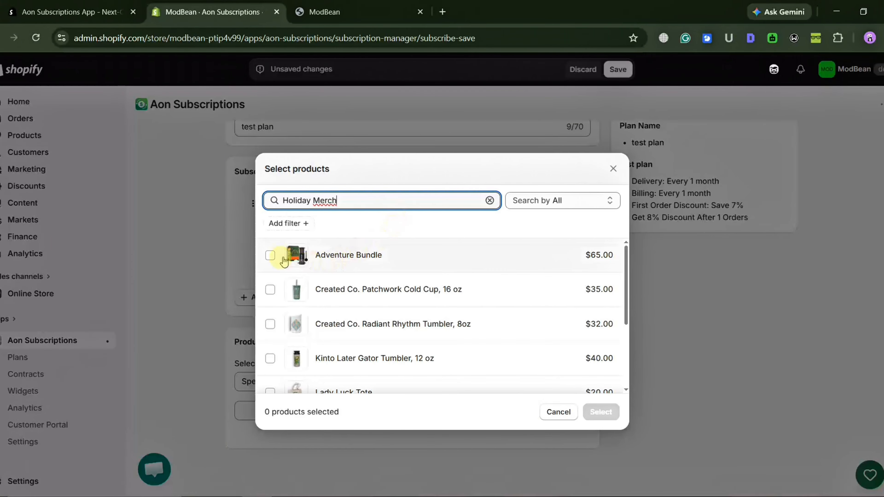
pyautogui.click(270, 256)
pyautogui.click(270, 289)
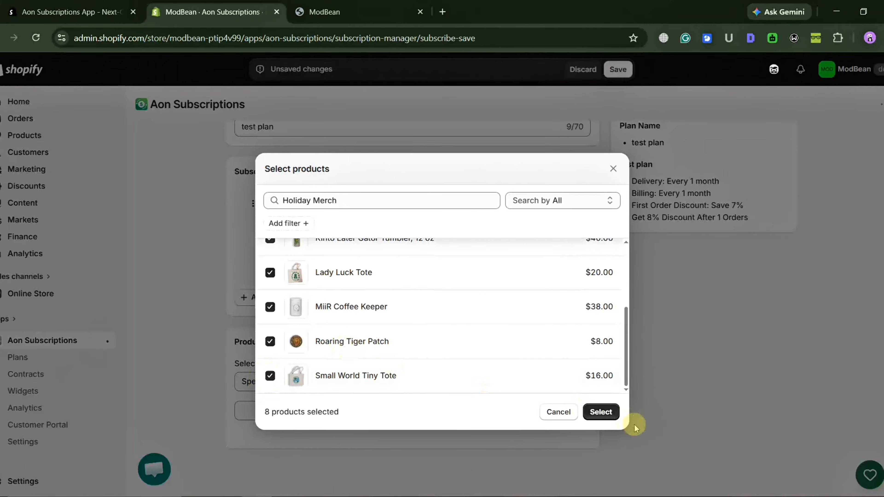
pyautogui.click(601, 412)
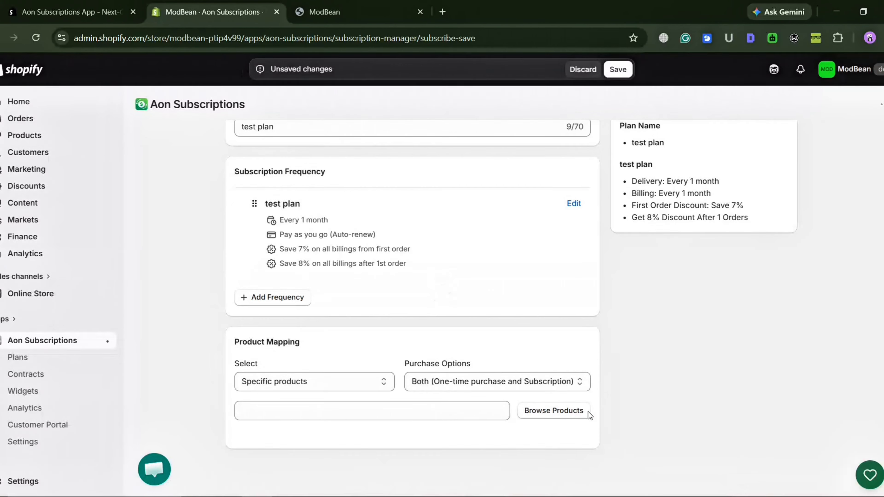
# Step: Review the mapped product list and save the new Subscribe & Save plan
pyautogui.scroll(-6, 467, 388)
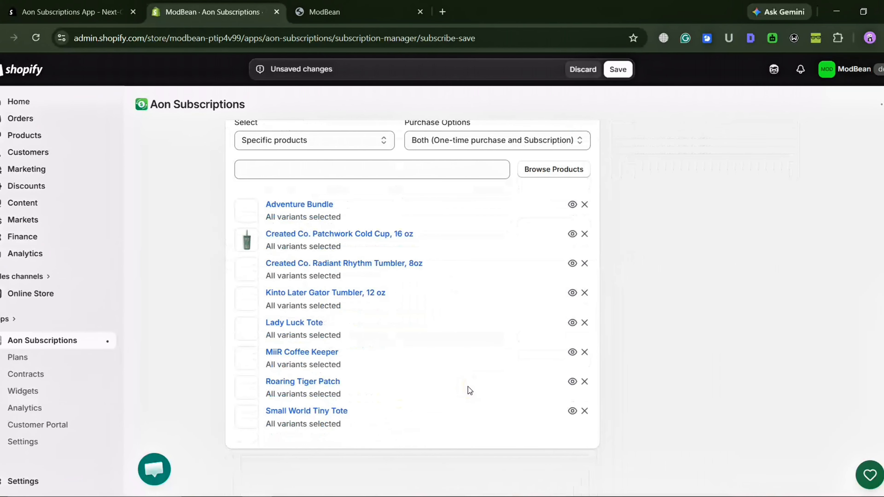
pyautogui.scroll(8, 467, 387)
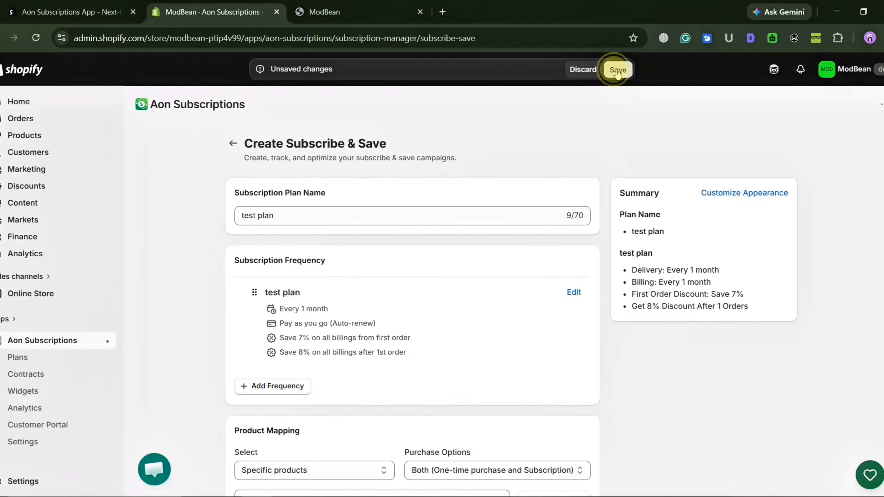
pyautogui.click(617, 69)
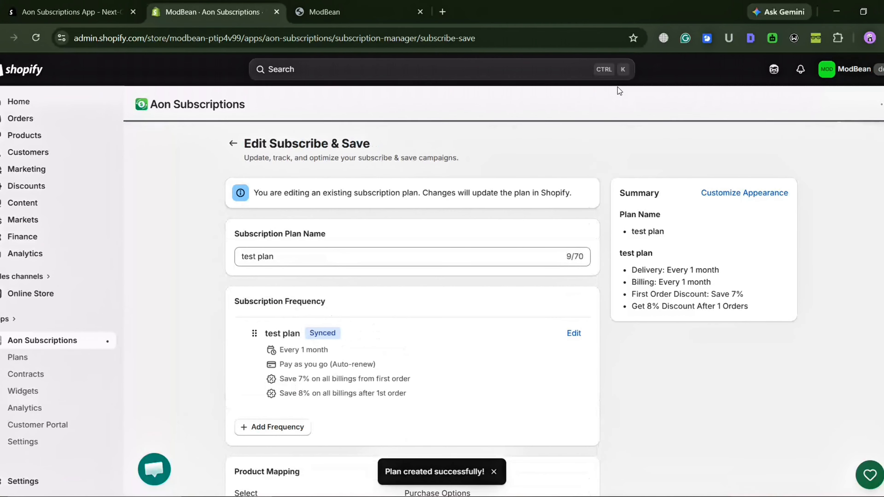
# Step: Open the plan's appearance customization and apply the Forest color scheme to the Classic widget
pyautogui.click(744, 192)
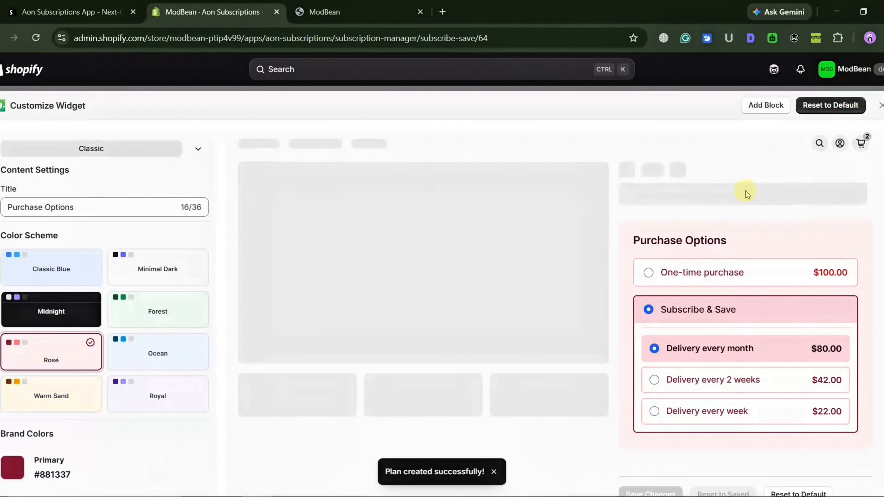
pyautogui.scroll(-2, 190, 243)
pyautogui.click(191, 243)
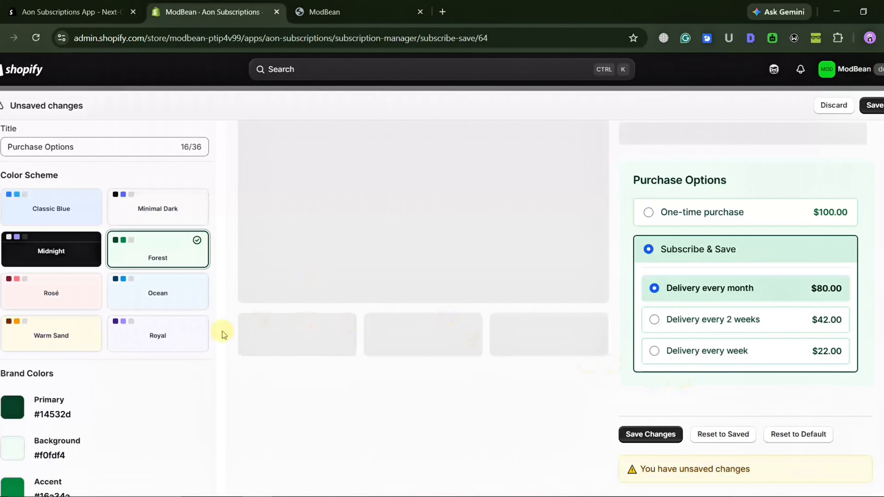
pyautogui.scroll(-5, 143, 345)
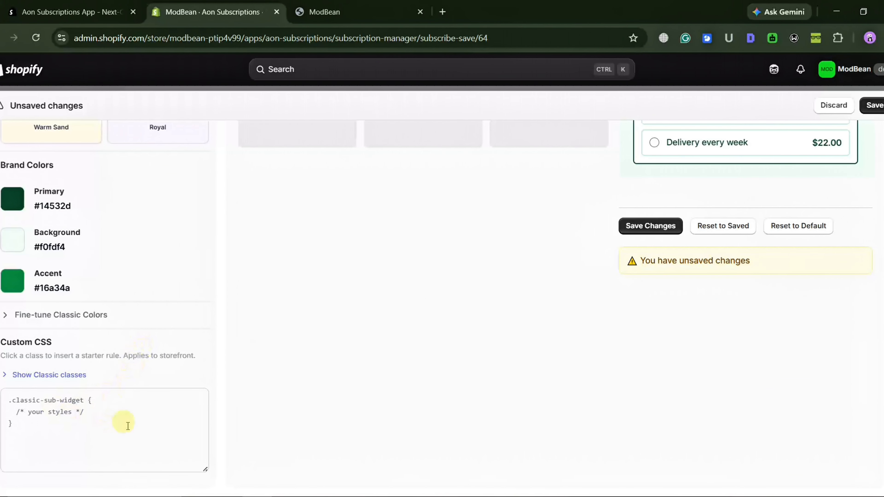
pyautogui.scroll(6, 130, 312)
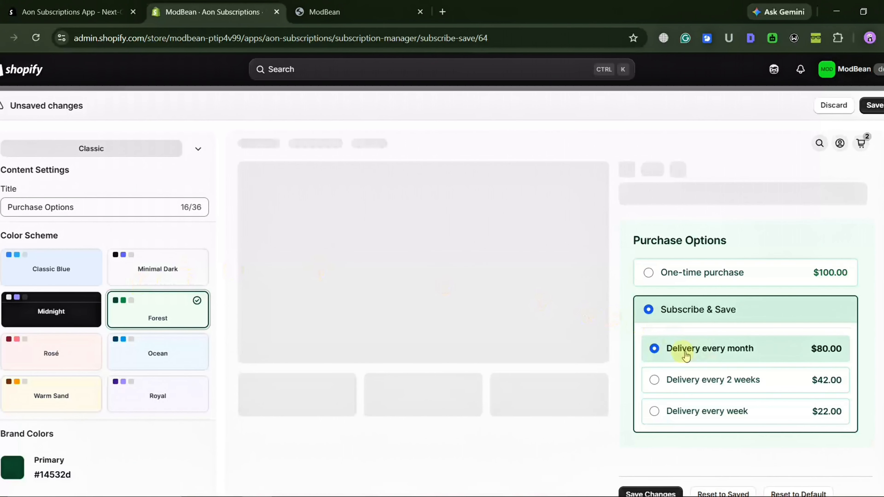
# Step: Try the delivery options in the widget preview, return to Delivery every month, and save the widget changes
pyautogui.click(654, 380)
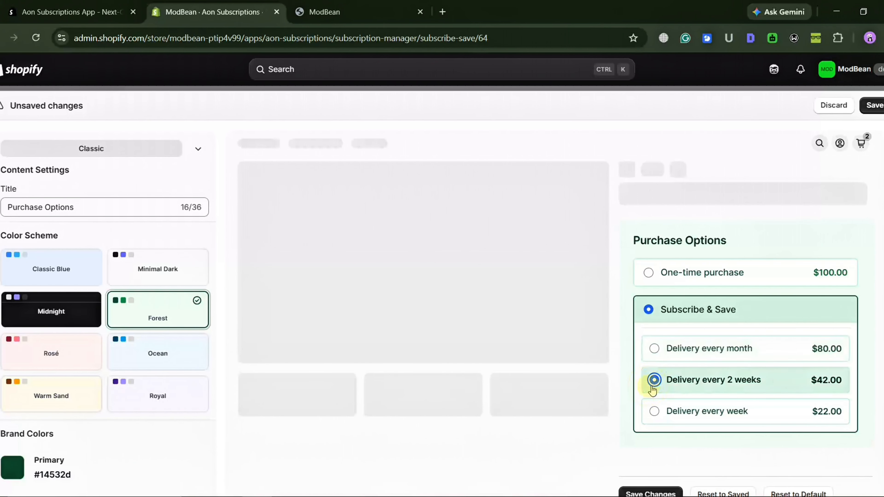
pyautogui.click(653, 411)
pyautogui.click(655, 350)
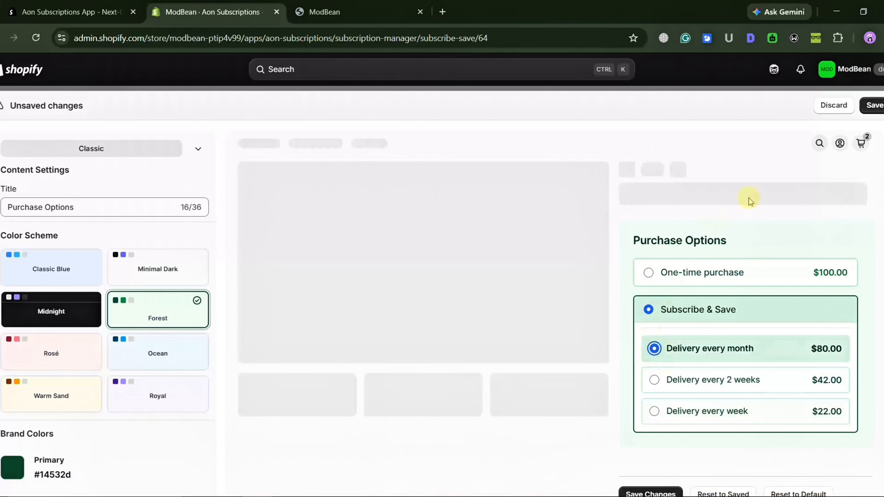
pyautogui.click(867, 107)
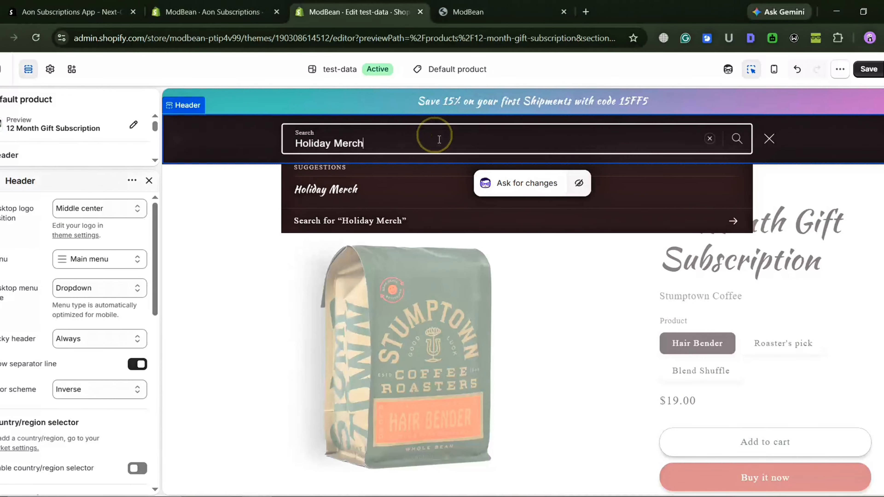
# Step: In the theme editor's storefront preview, open the Holiday Merch collection and its Small World Tiny Tote product
pyautogui.click(406, 200)
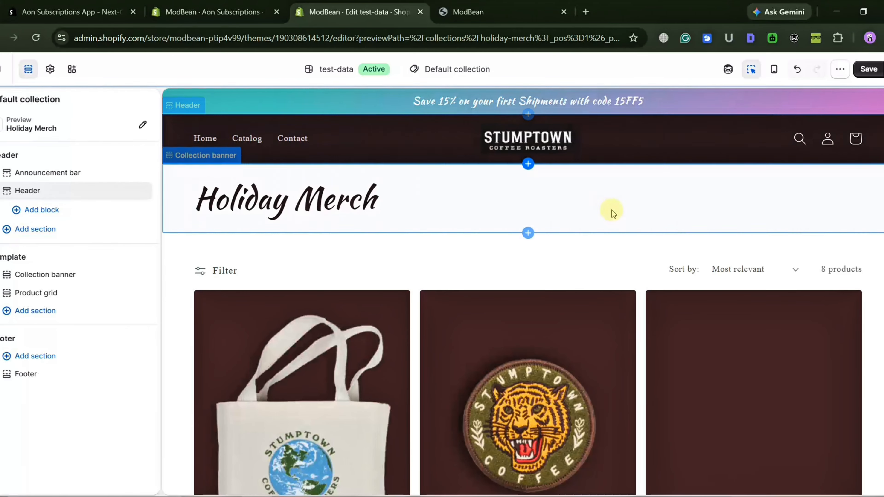
pyautogui.scroll(-6, 658, 211)
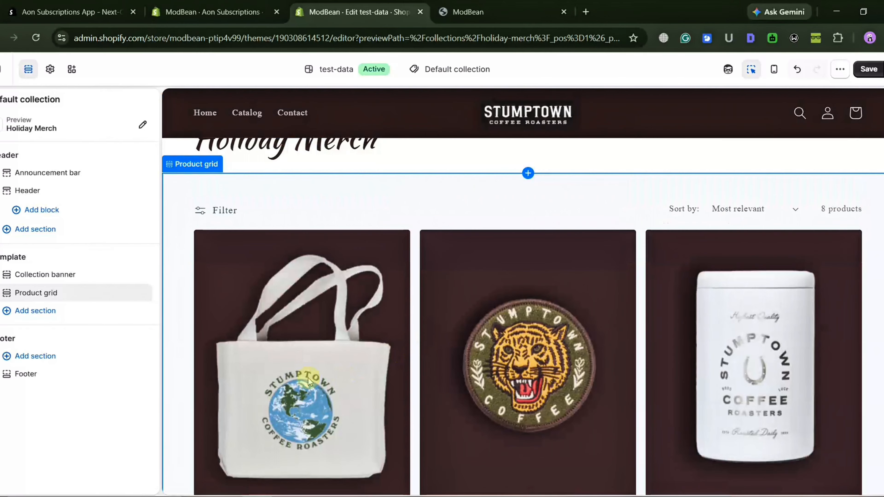
pyautogui.click(310, 379)
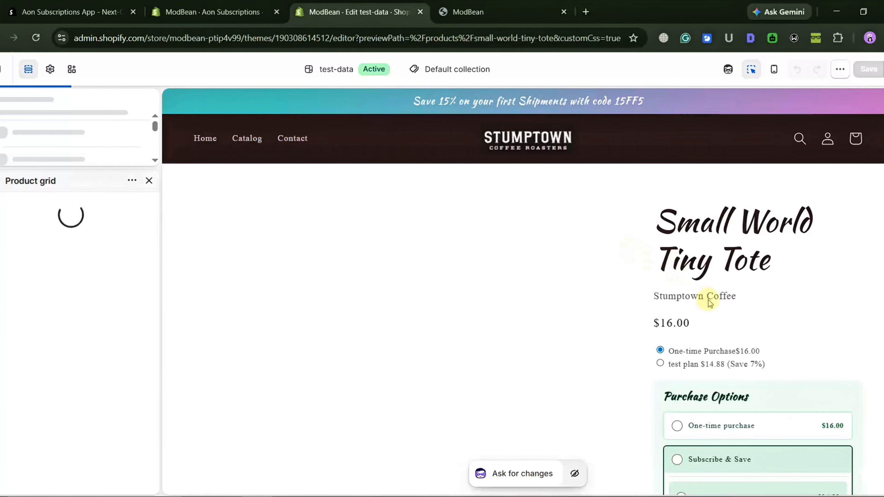
# Step: Select Subscribe & Save with delivery every 1 month in the product's purchase options, and save the theme
pyautogui.scroll(-1, 724, 309)
pyautogui.click(676, 402)
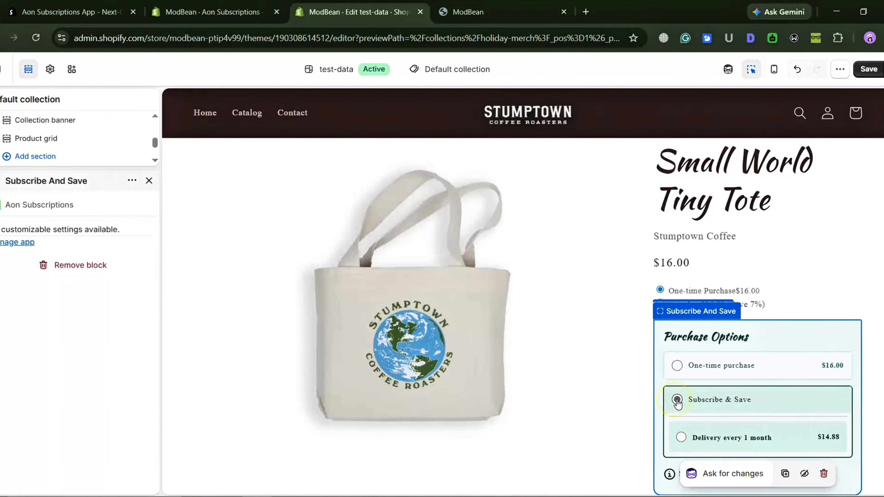
pyautogui.click(679, 397)
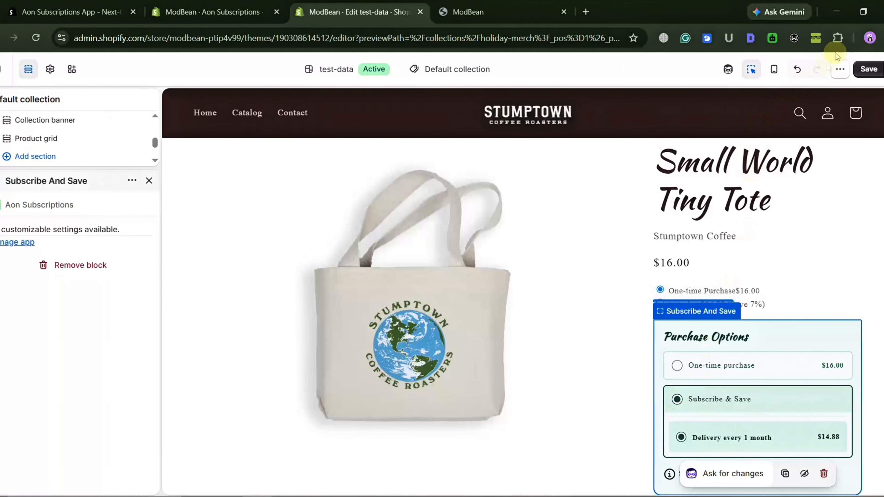
pyautogui.click(869, 69)
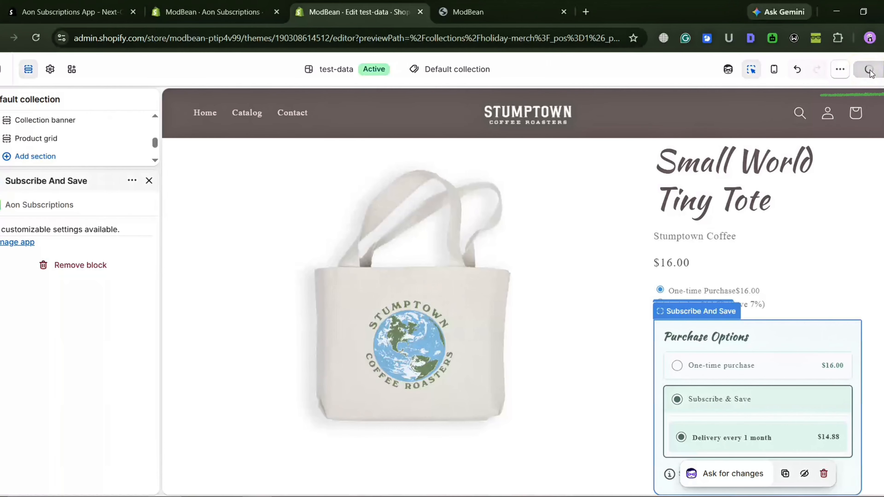
# Step: Review the email recipient settings in the Aon Subscriptions settings, then turn on the Verification Code portal message and save
pyautogui.click(278, 4)
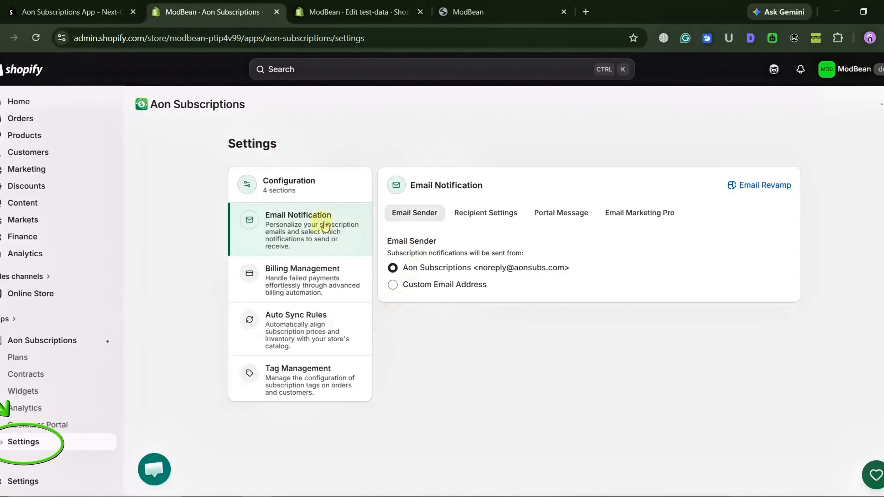
pyautogui.click(488, 222)
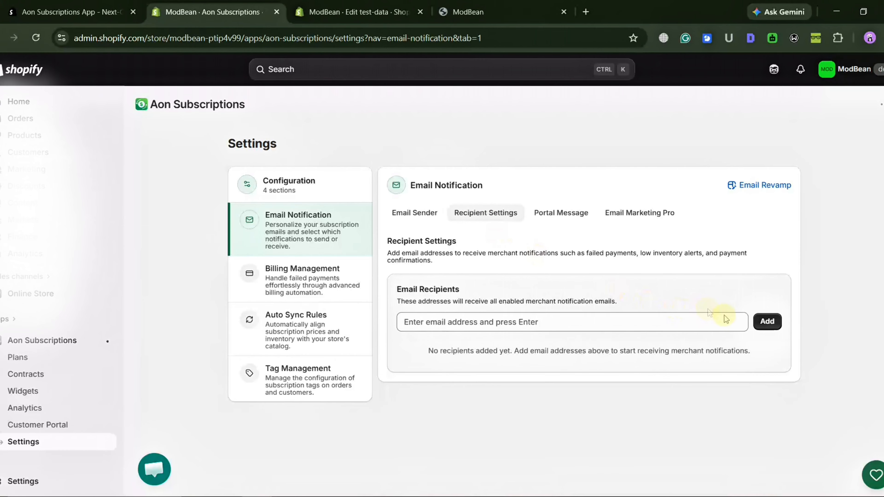
pyautogui.click(762, 327)
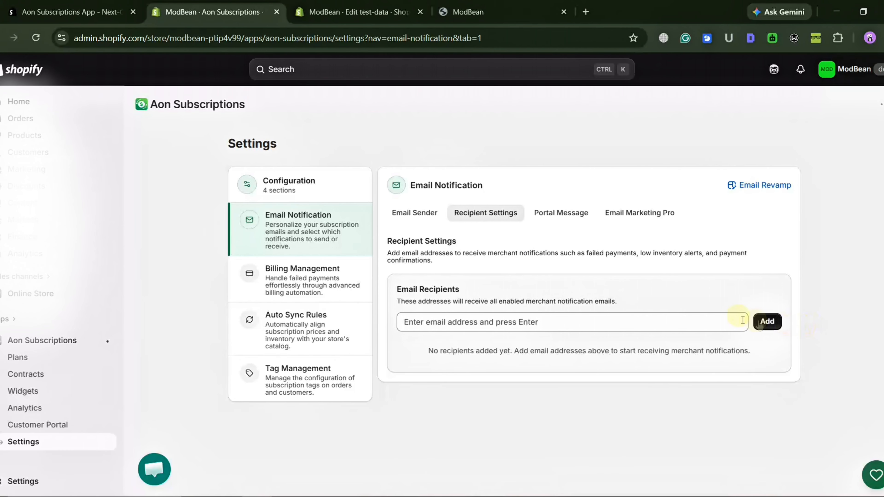
pyautogui.click(571, 213)
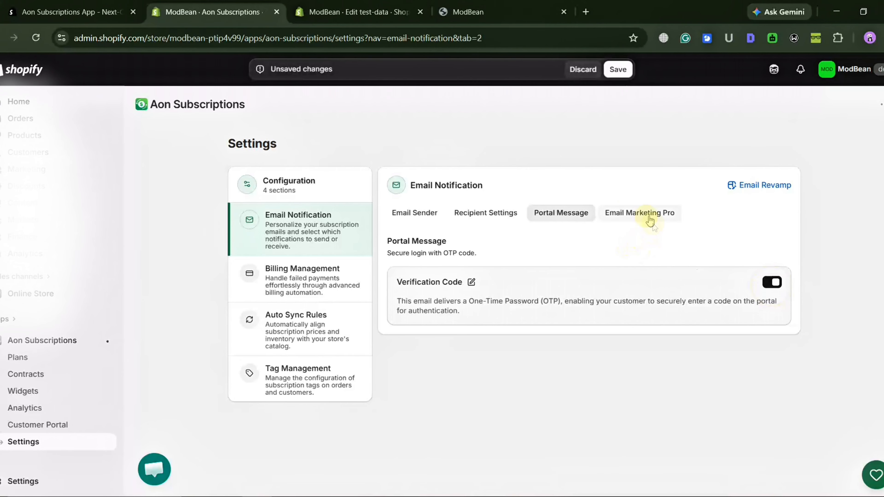
pyautogui.click(616, 69)
# Step: Set billing failure handling to 2 max retry attempts, 1 day between retries and Pause Subscription after max retries, and save
pyautogui.click(355, 289)
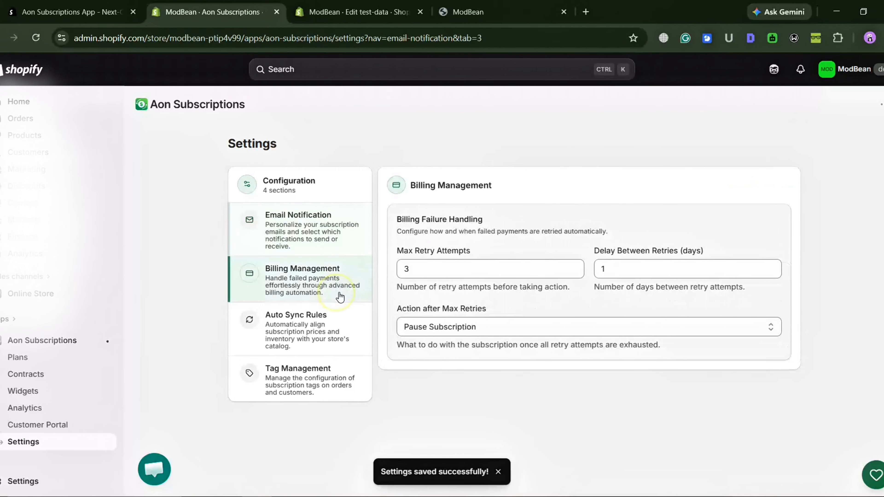
pyautogui.click(537, 276)
pyautogui.click(576, 273)
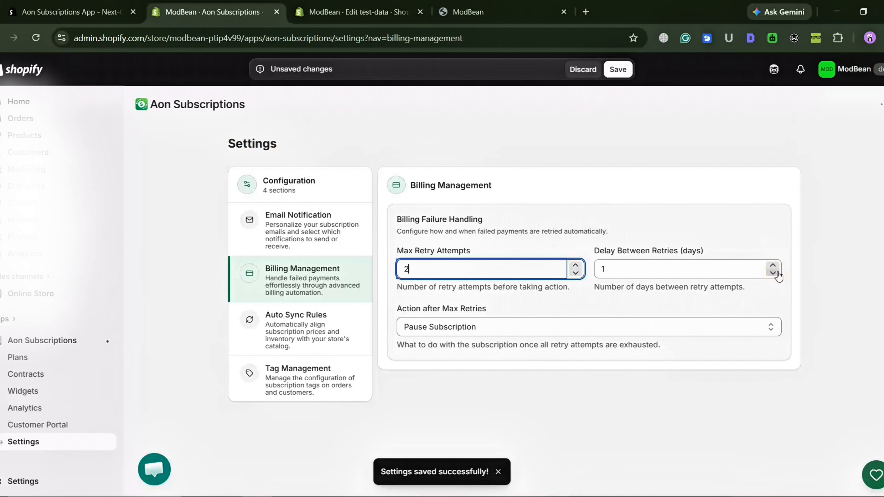
pyautogui.click(777, 275)
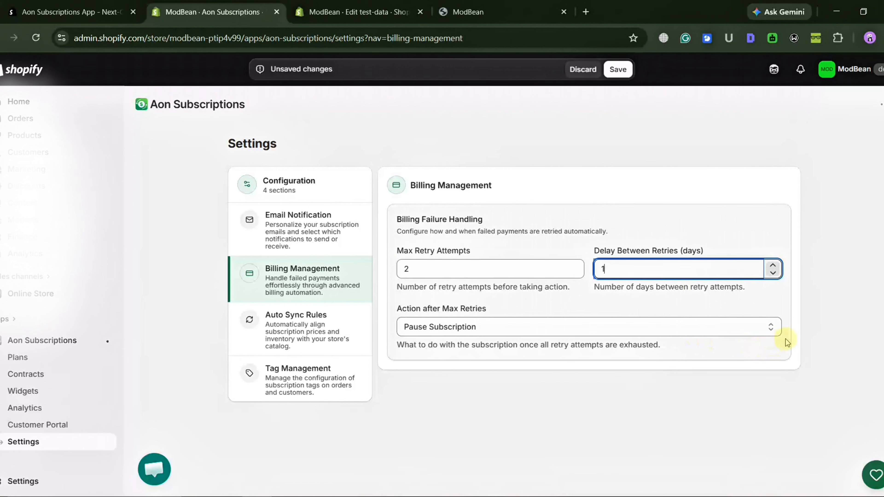
pyautogui.click(771, 326)
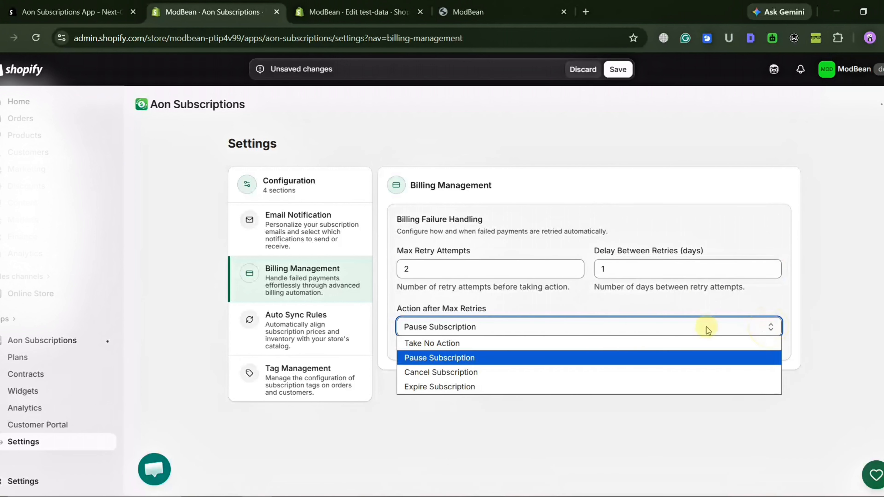
pyautogui.click(470, 360)
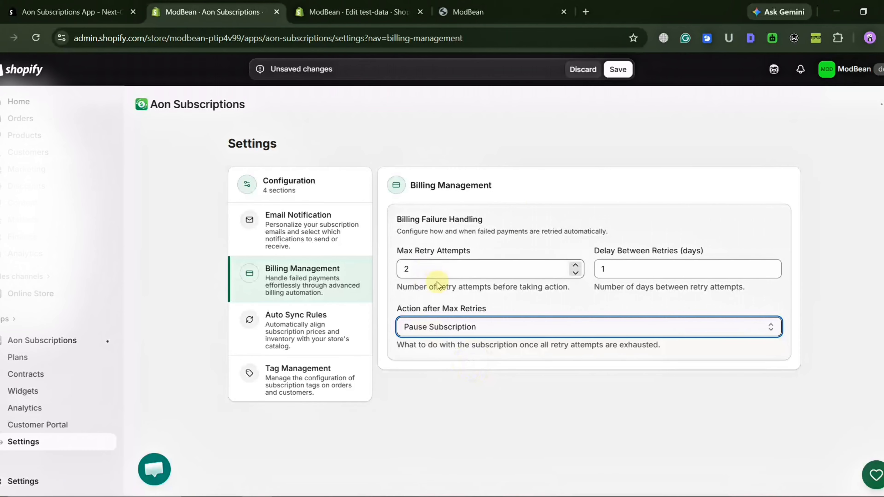
pyautogui.click(617, 70)
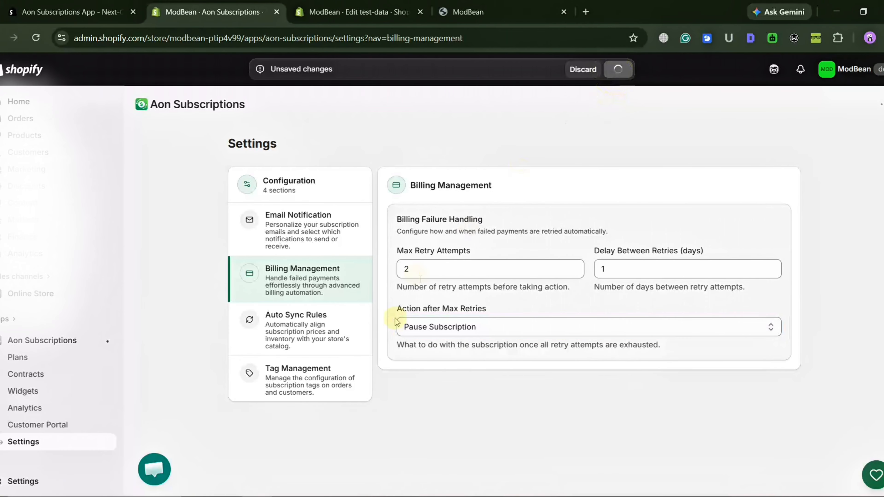
# Step: Review the Auto Sync Rules and the customer tagging rules under Tag Management in the Aon Subscriptions settings
pyautogui.click(353, 347)
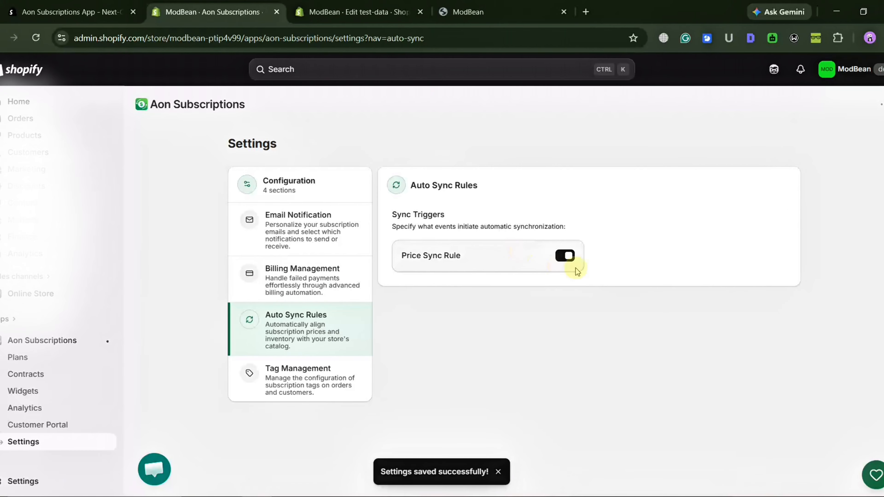
pyautogui.click(323, 398)
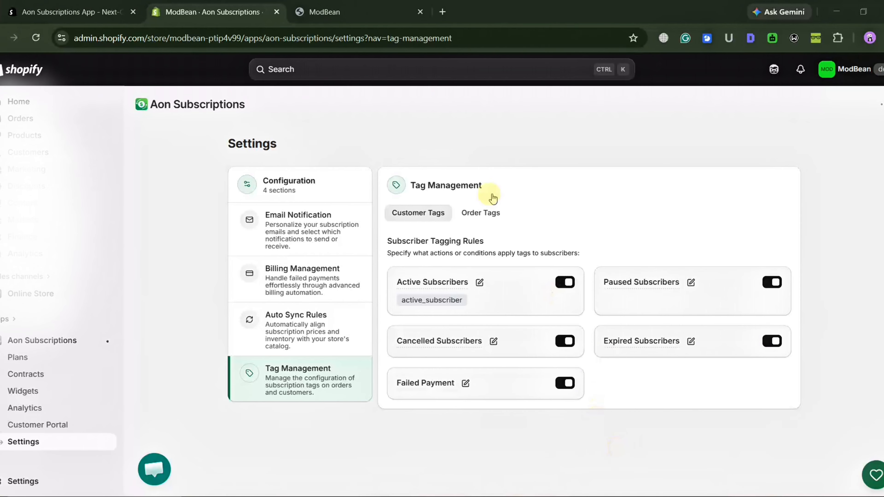
# Step: Switch to the ModBean storefront, search for "Holiday Merch" and open the Adventure Bundle product from the results
pyautogui.click(306, 12)
pyautogui.click(388, 100)
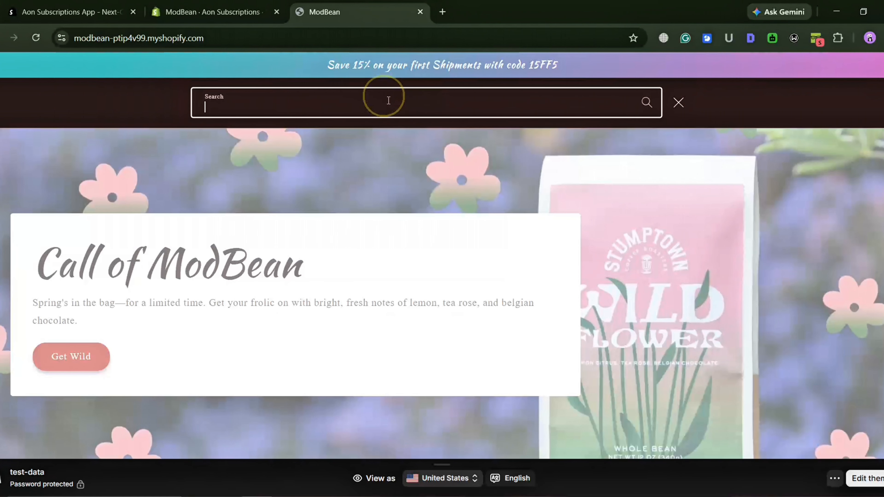
pyautogui.write('Holiday Merch')
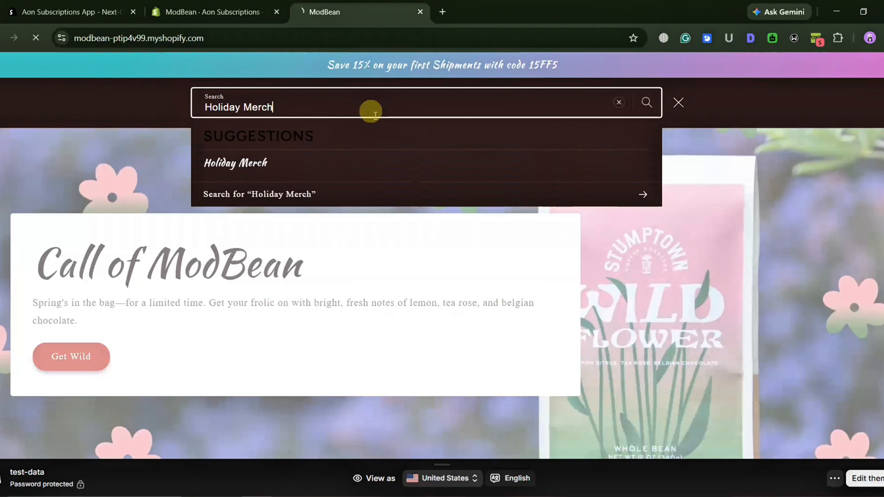
pyautogui.press('Return')
pyautogui.click(183, 377)
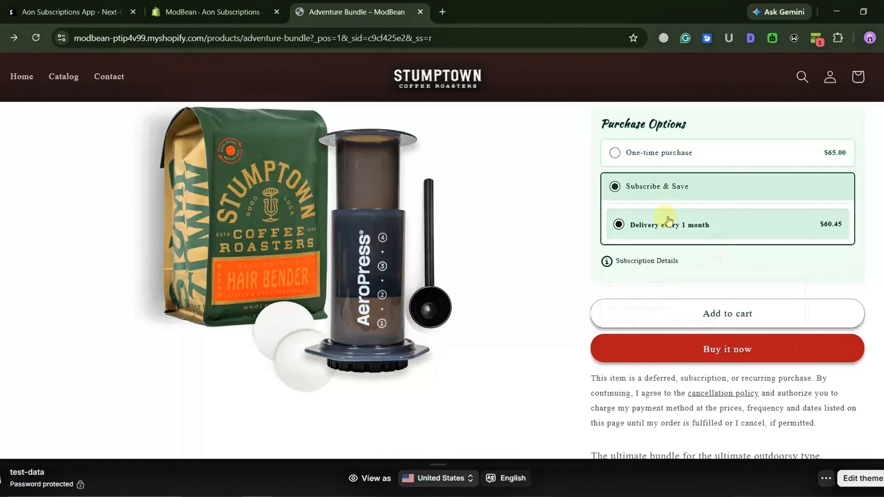
# Step: Start an immediate purchase of the Adventure Bundle as Subscribe & Save with delivery every 1 month, and look through the checkout form
pyautogui.click(752, 355)
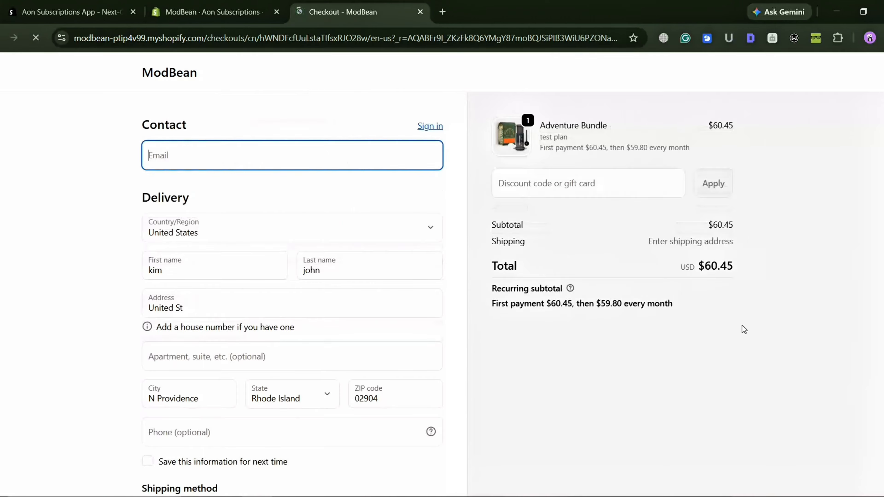
pyautogui.scroll(-10, 364, 362)
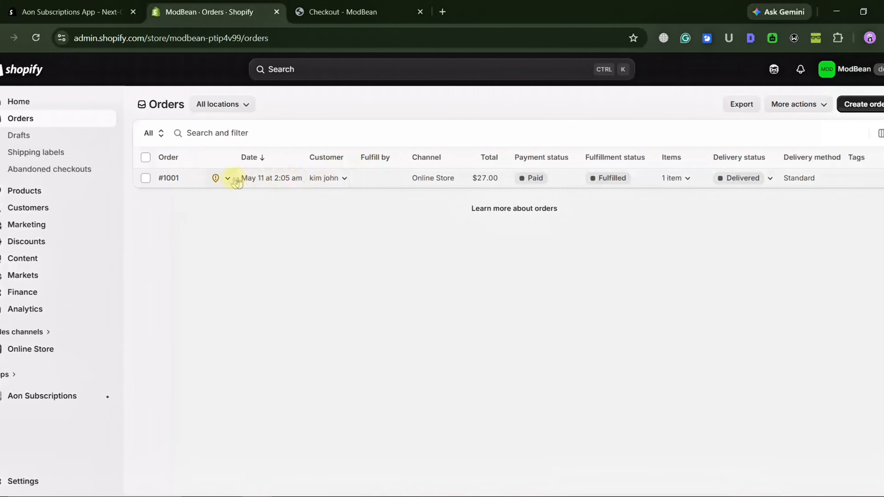
# Step: Open the fulfilled order in the Shopify admin's Orders list and examine its details and timeline
pyautogui.click(566, 182)
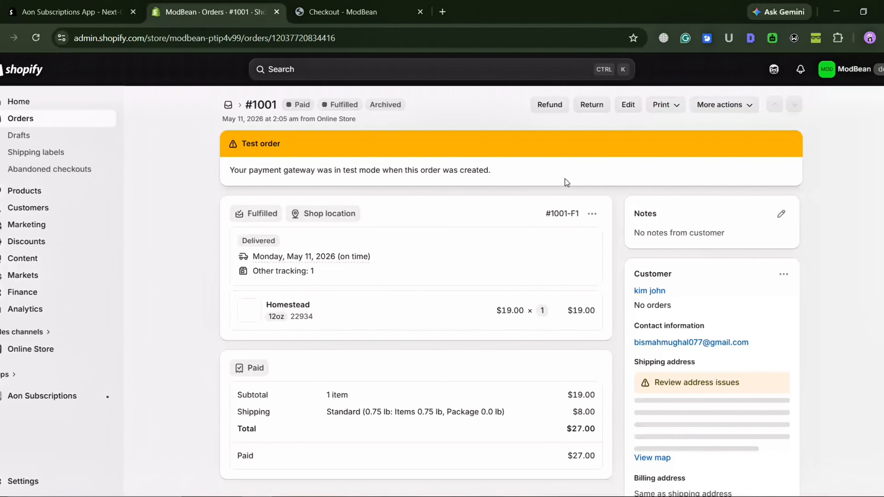
pyautogui.scroll(-5, 460, 205)
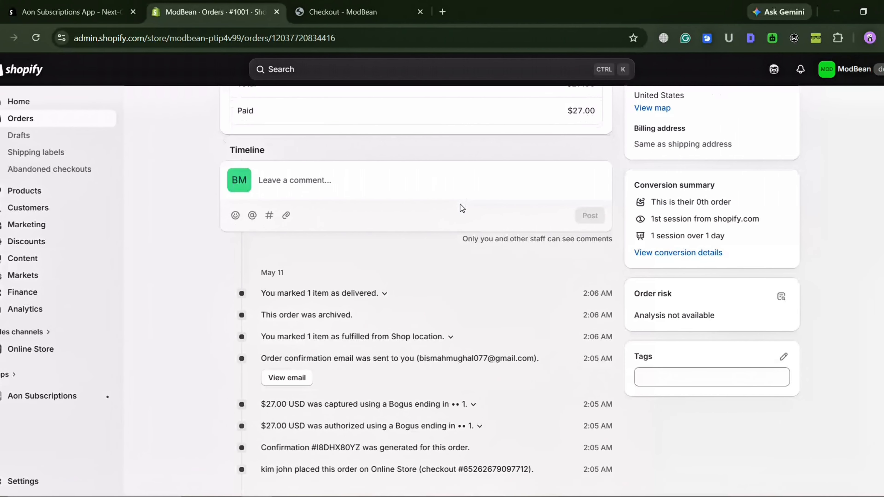